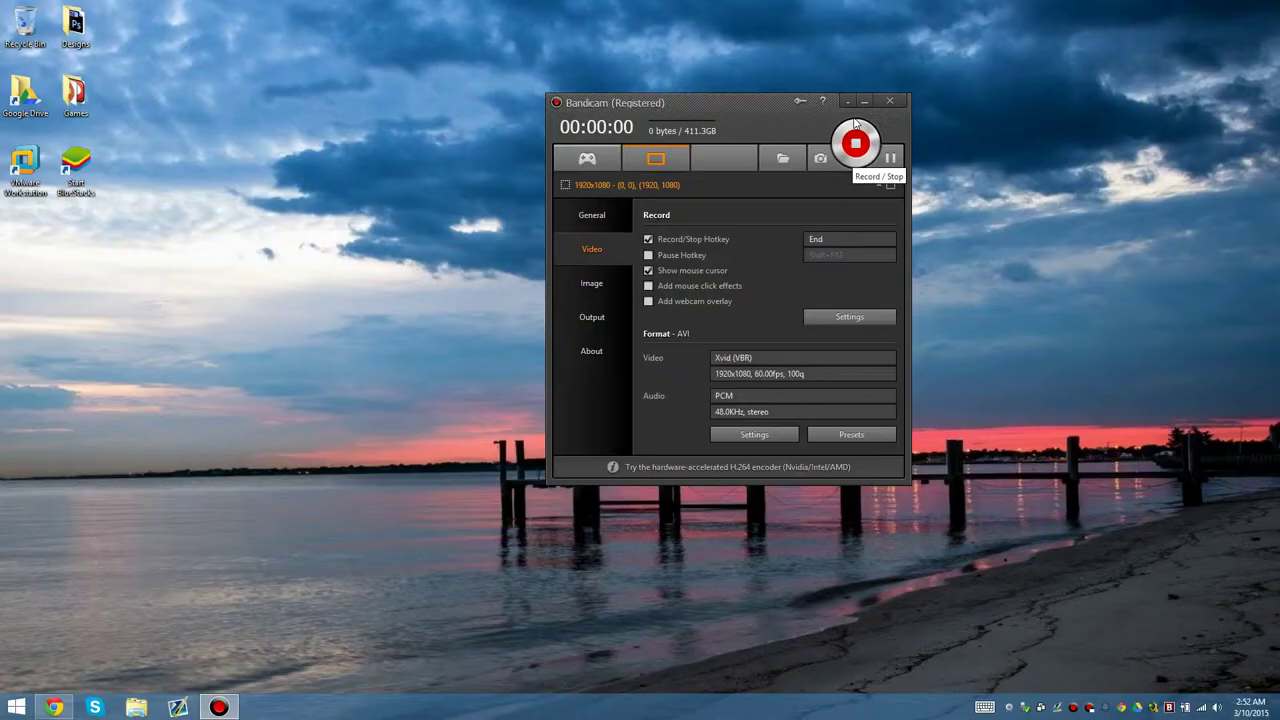
Hide the Bandicam recorder window in the system tray to clear the desktop.
left_click(847, 102)
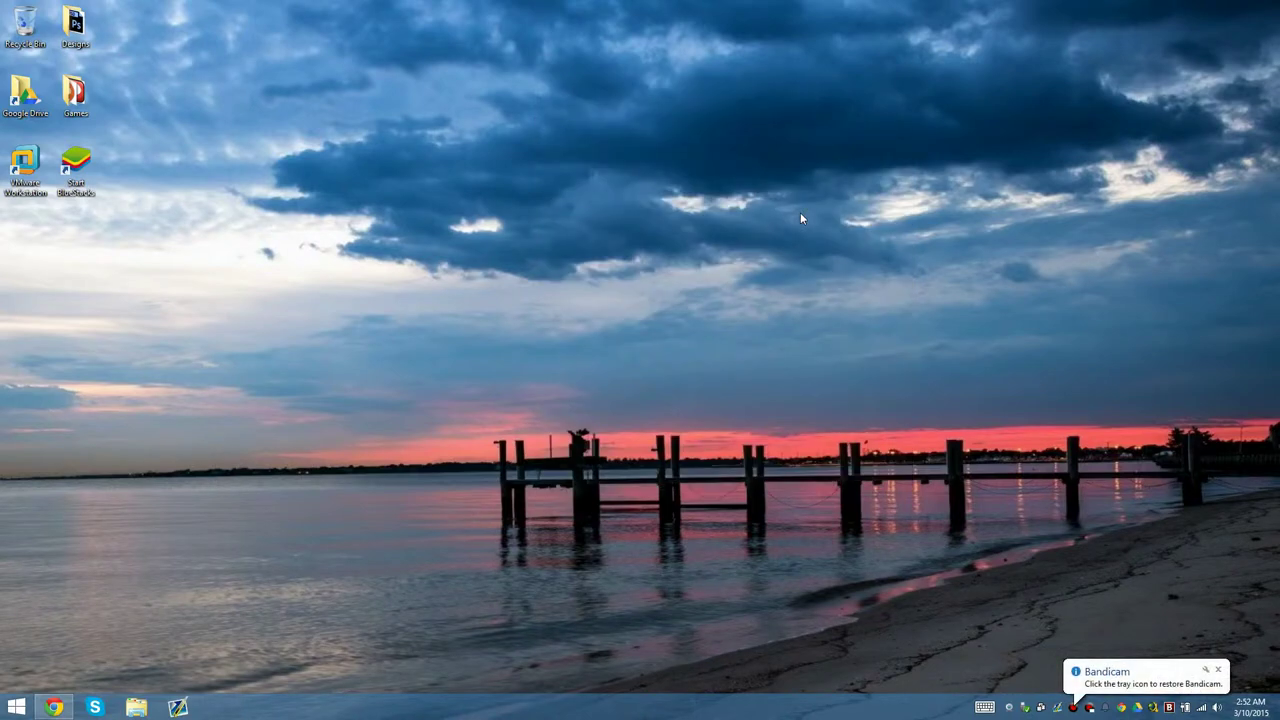
right_click(462, 253)
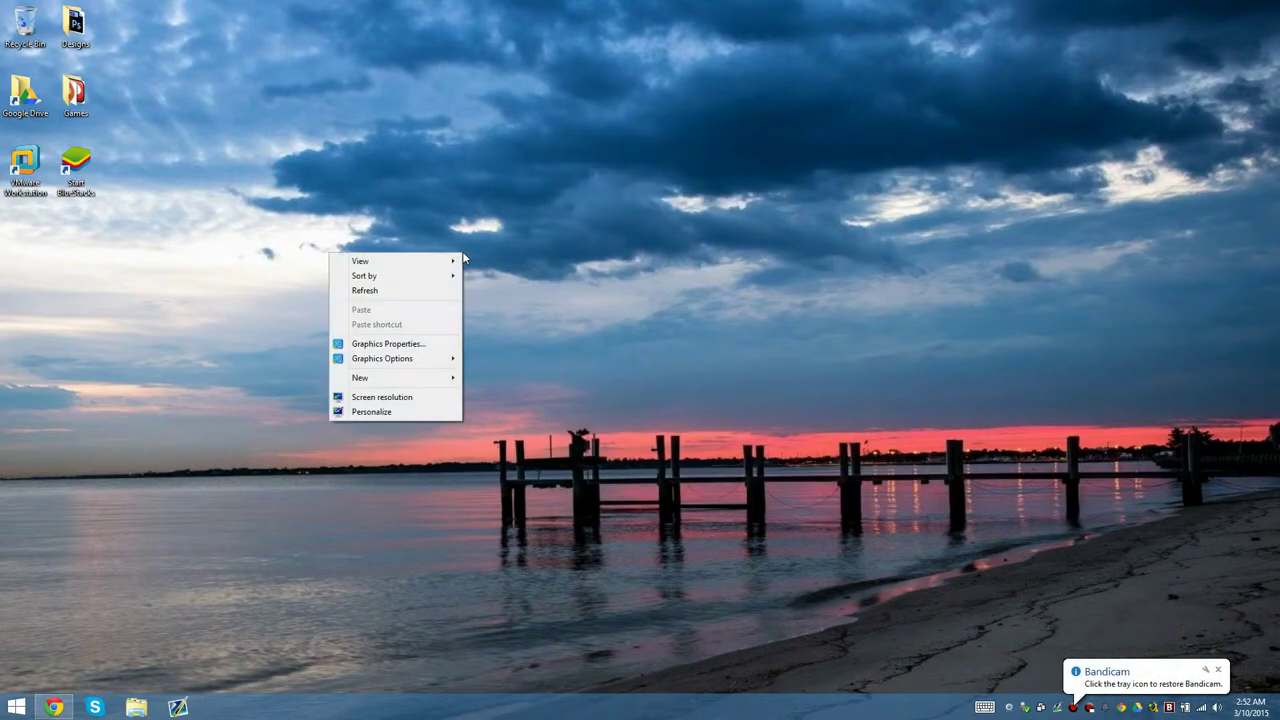
left_click(564, 324)
Launch Logitech Webcam Software with its Quick Capture view and move the window to the desktop's upper-left corner.
left_click(16, 707)
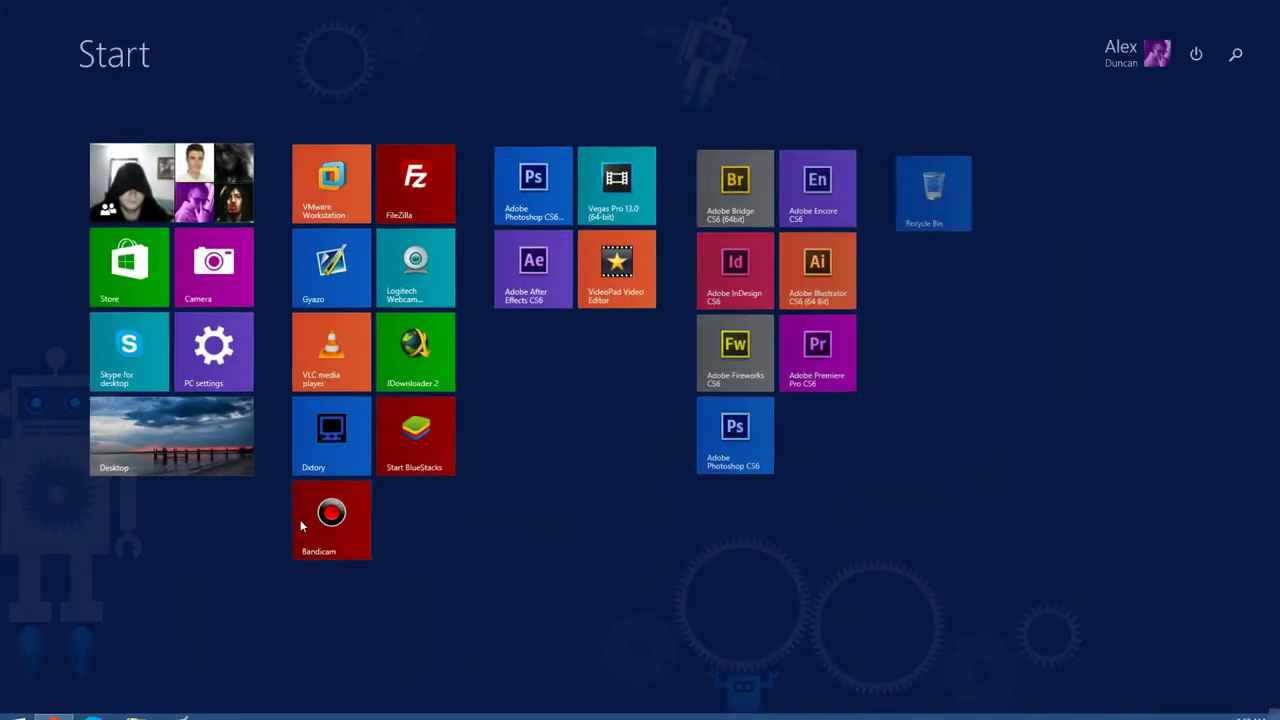
left_click(383, 297)
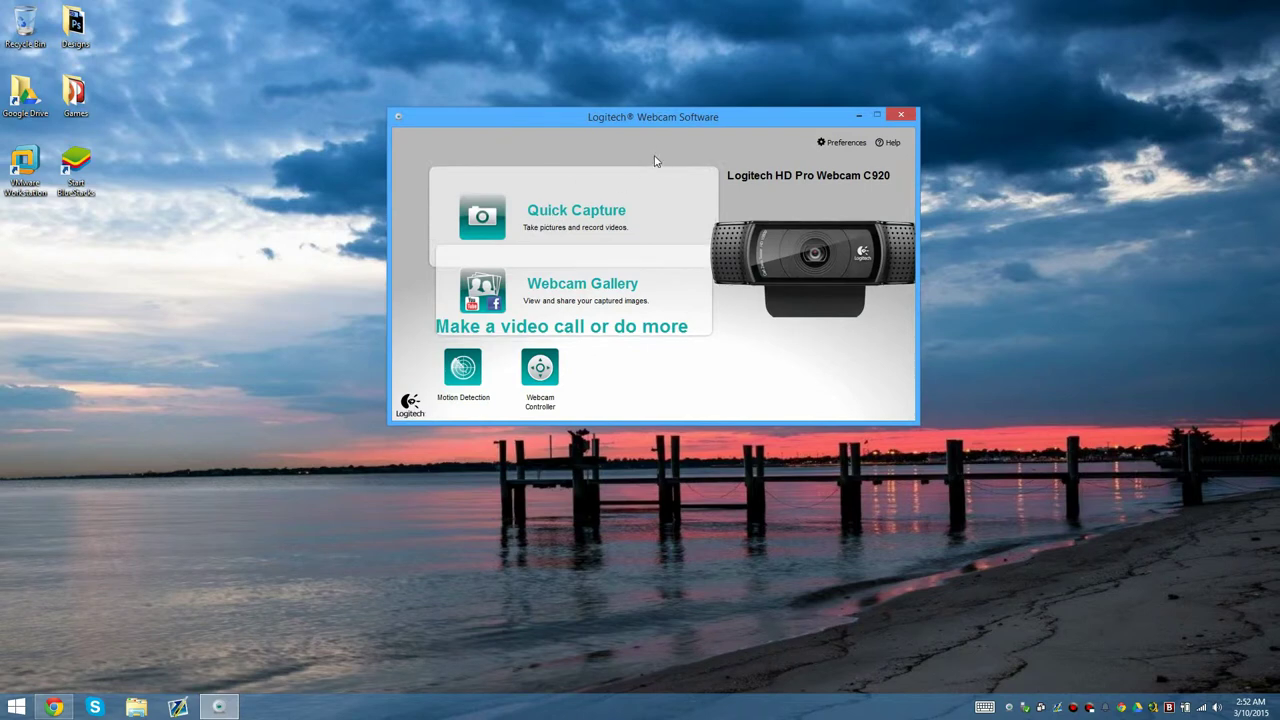
left_click(655, 161)
left_click_drag(640, 117, 264, 32)
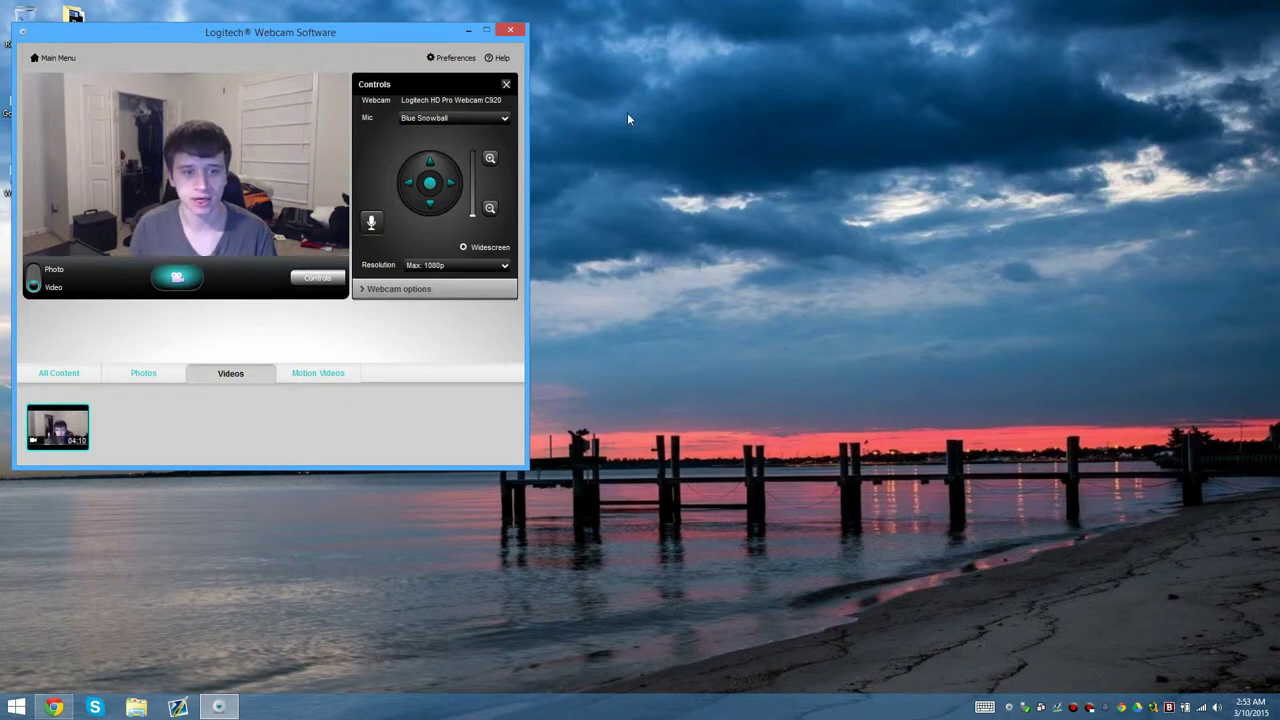
Open Windows' screen resolution settings and identify which physical monitor is display 3.
right_click(613, 171)
left_click(680, 316)
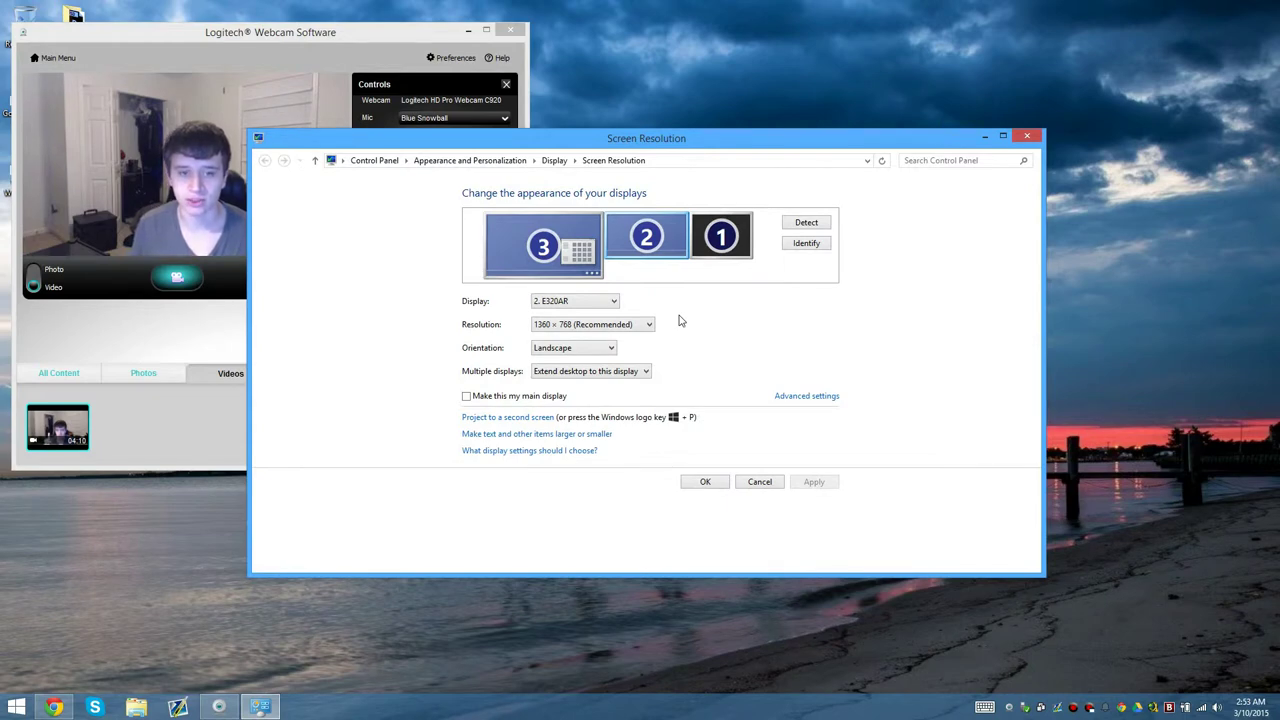
left_click(566, 270)
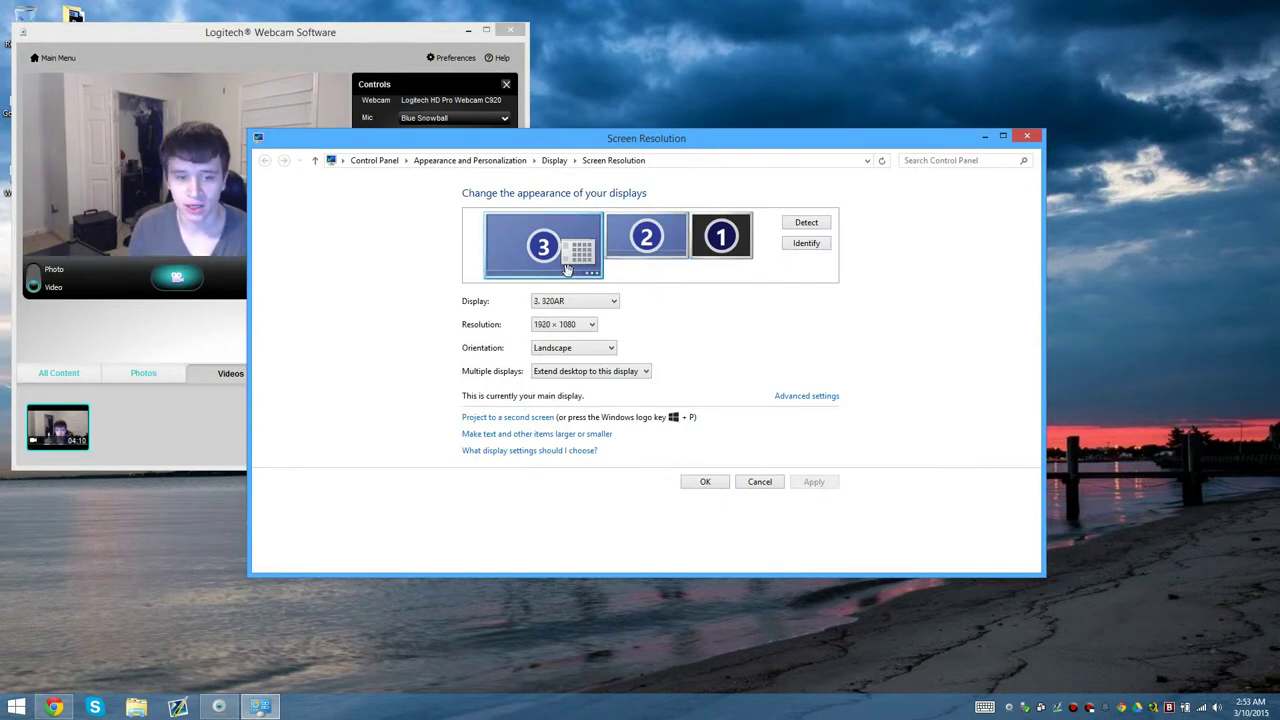
left_click(641, 251)
left_click(563, 258)
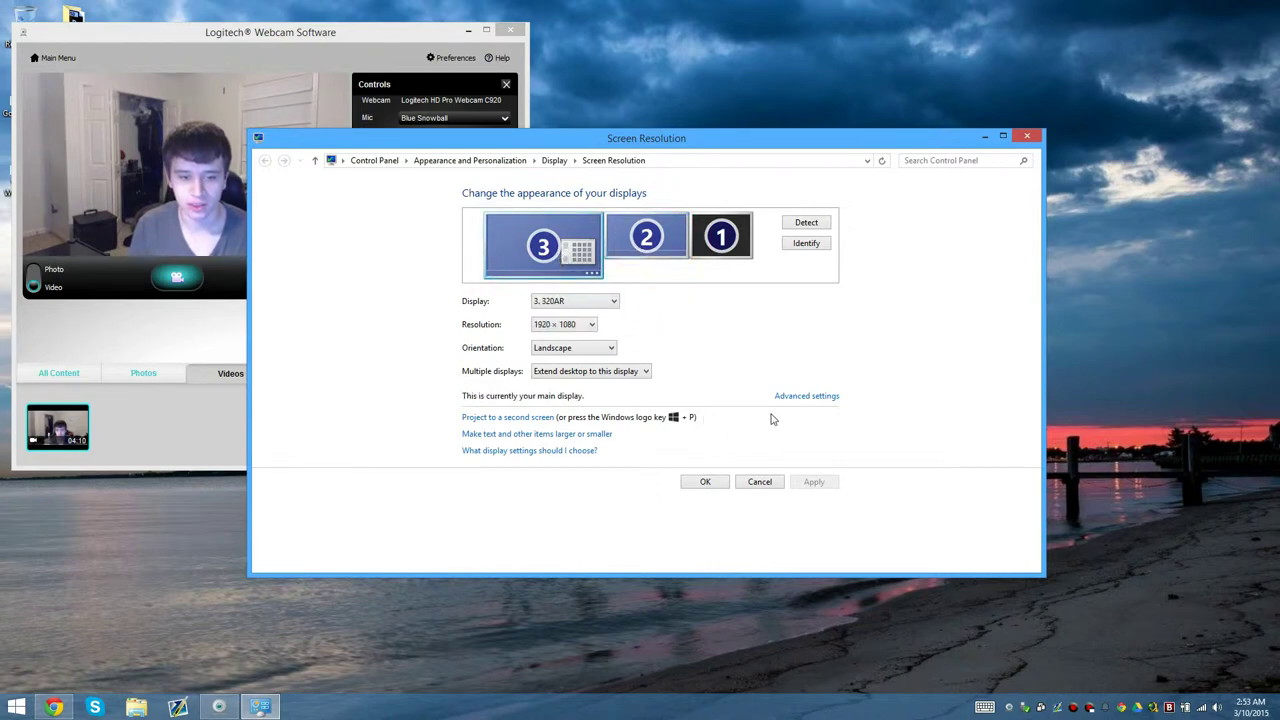
left_click(797, 245)
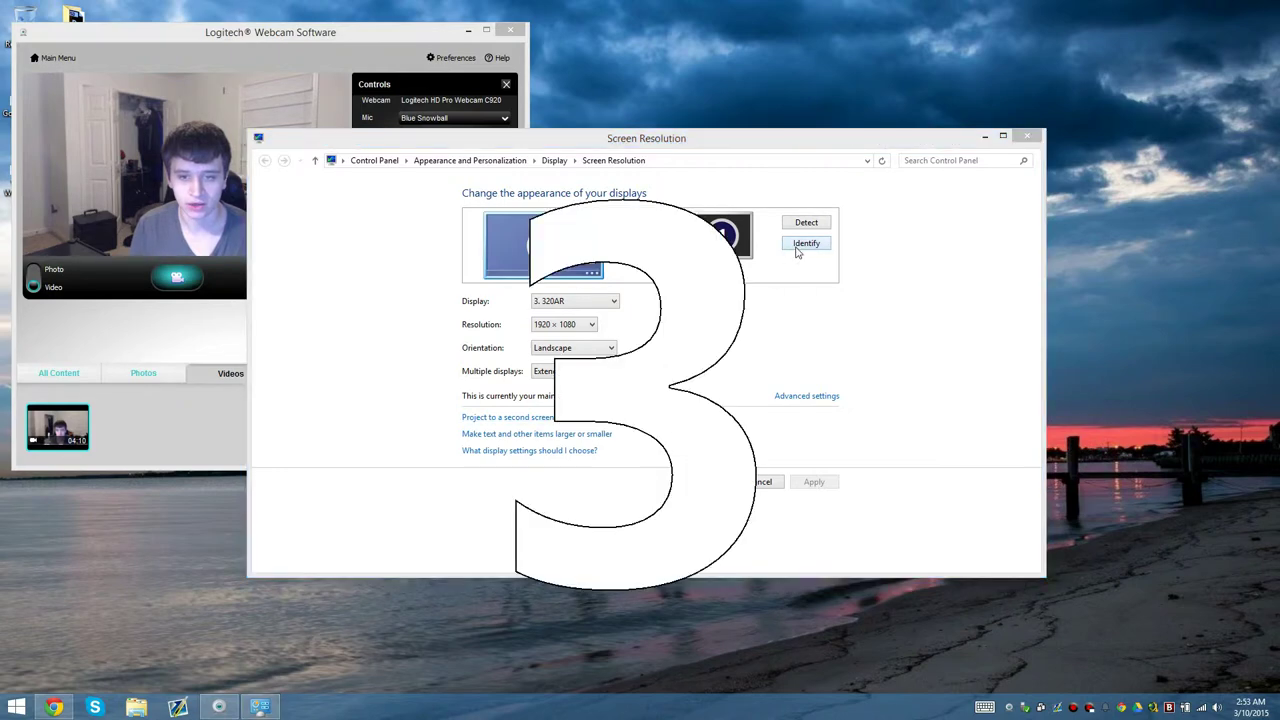
Examine the resolution of display 2 and compare its settings with those of displays 1 and 3.
left_click(634, 230)
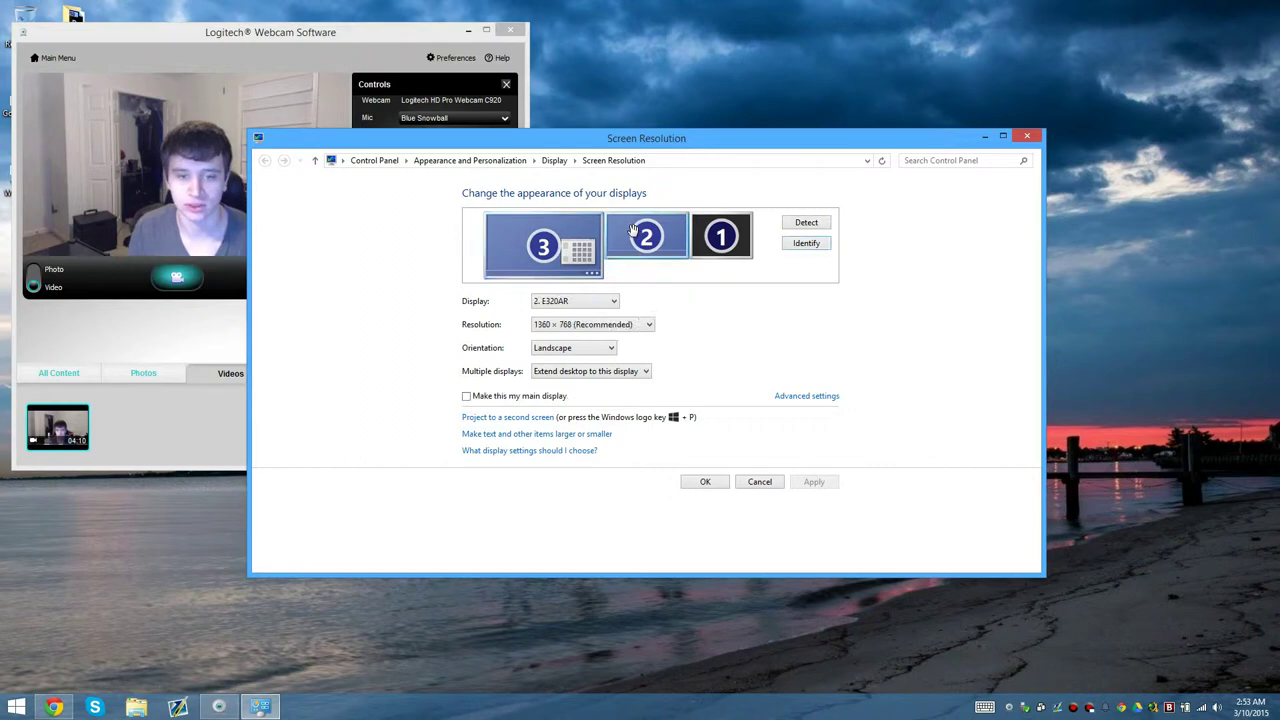
left_click(616, 326)
left_click(616, 326)
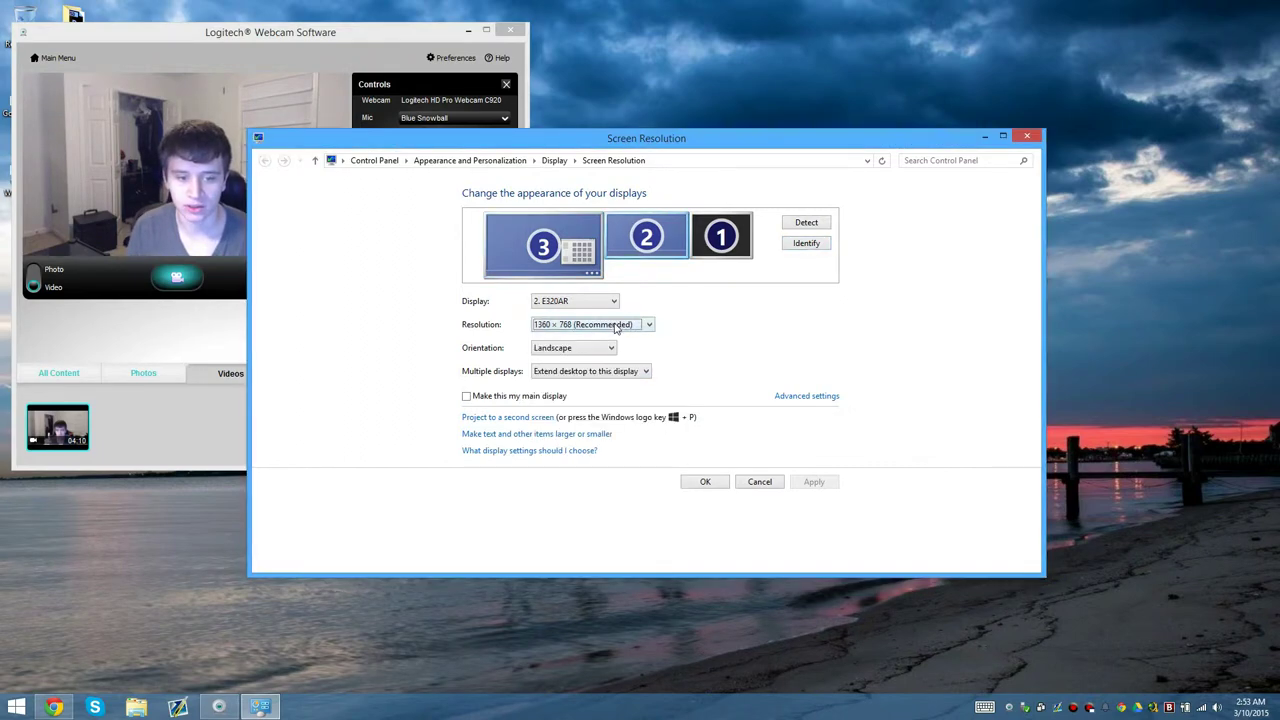
left_click(666, 234)
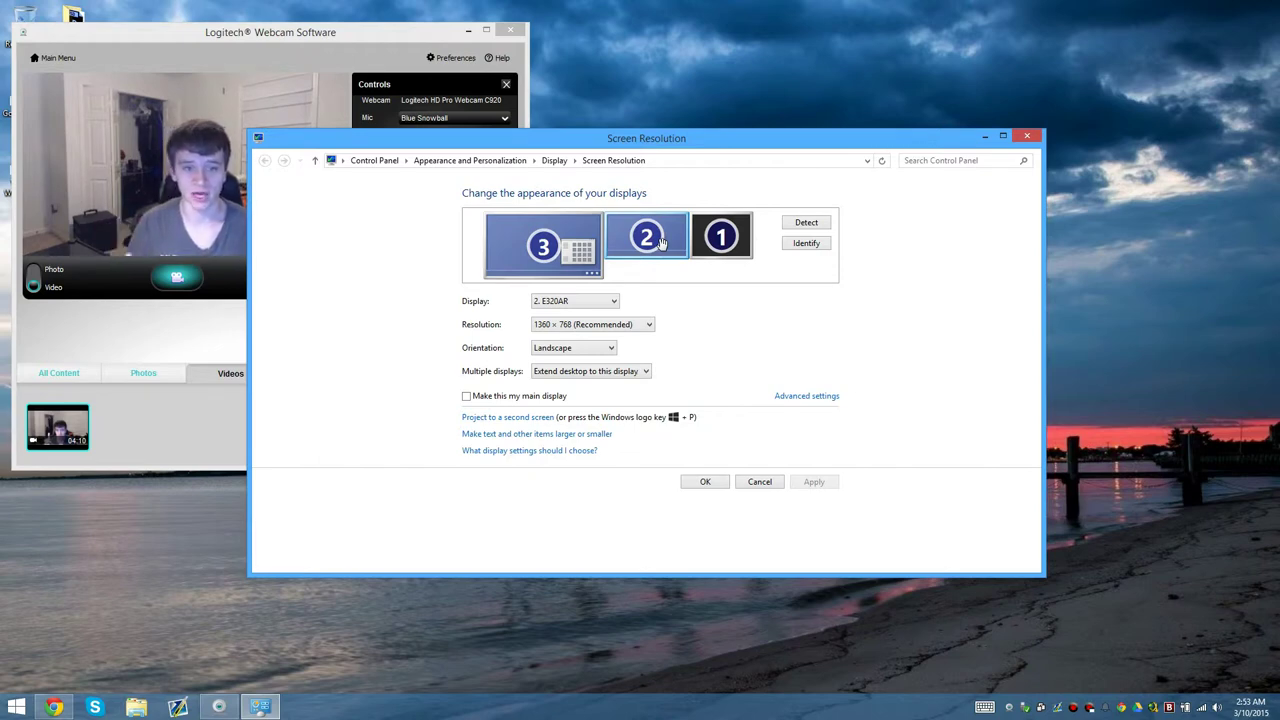
left_click(716, 250)
left_click(664, 242)
left_click(556, 242)
left_click(652, 238)
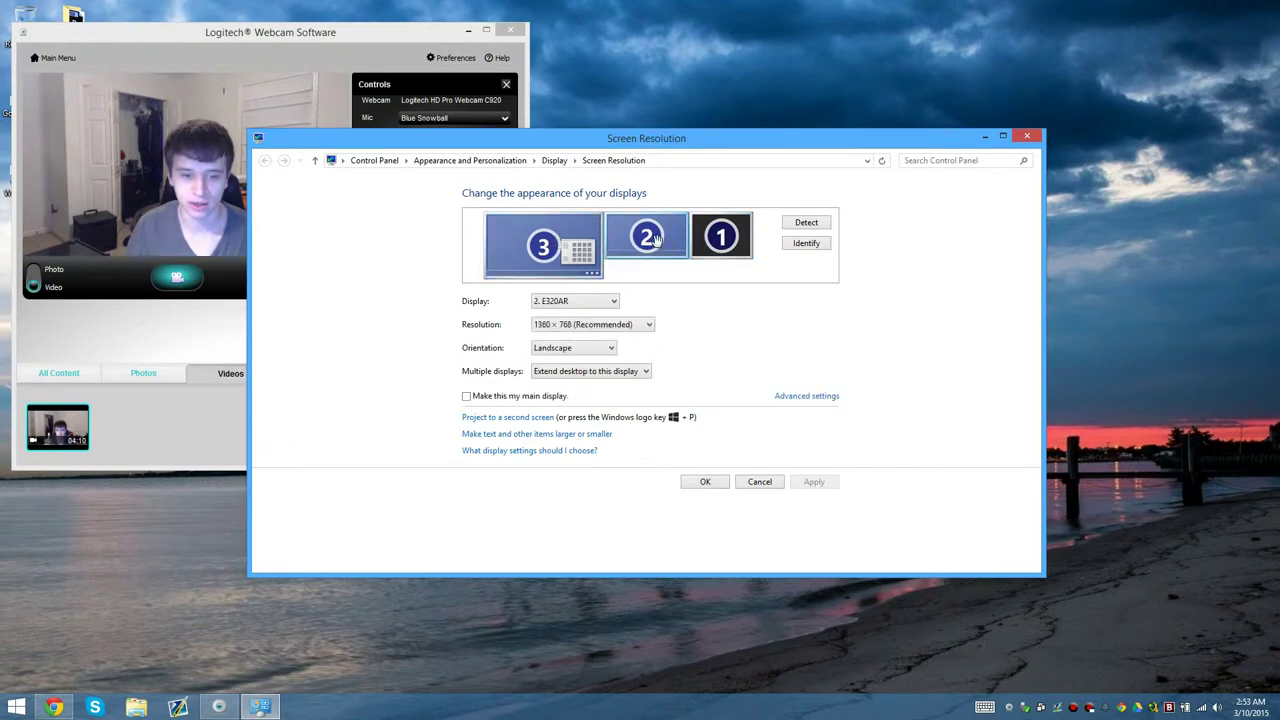
Check the multiple-display options for the laptop's own display 1 and for display 2.
left_click(722, 246)
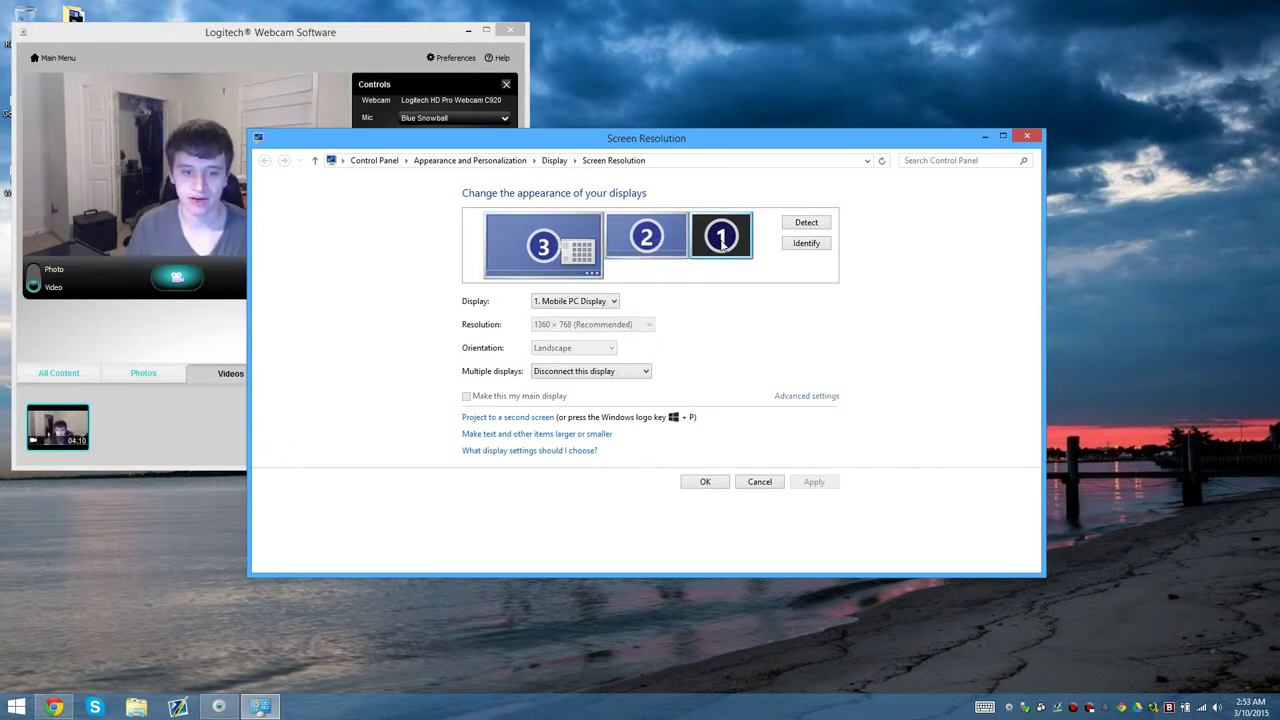
left_click(646, 371)
left_click(640, 374)
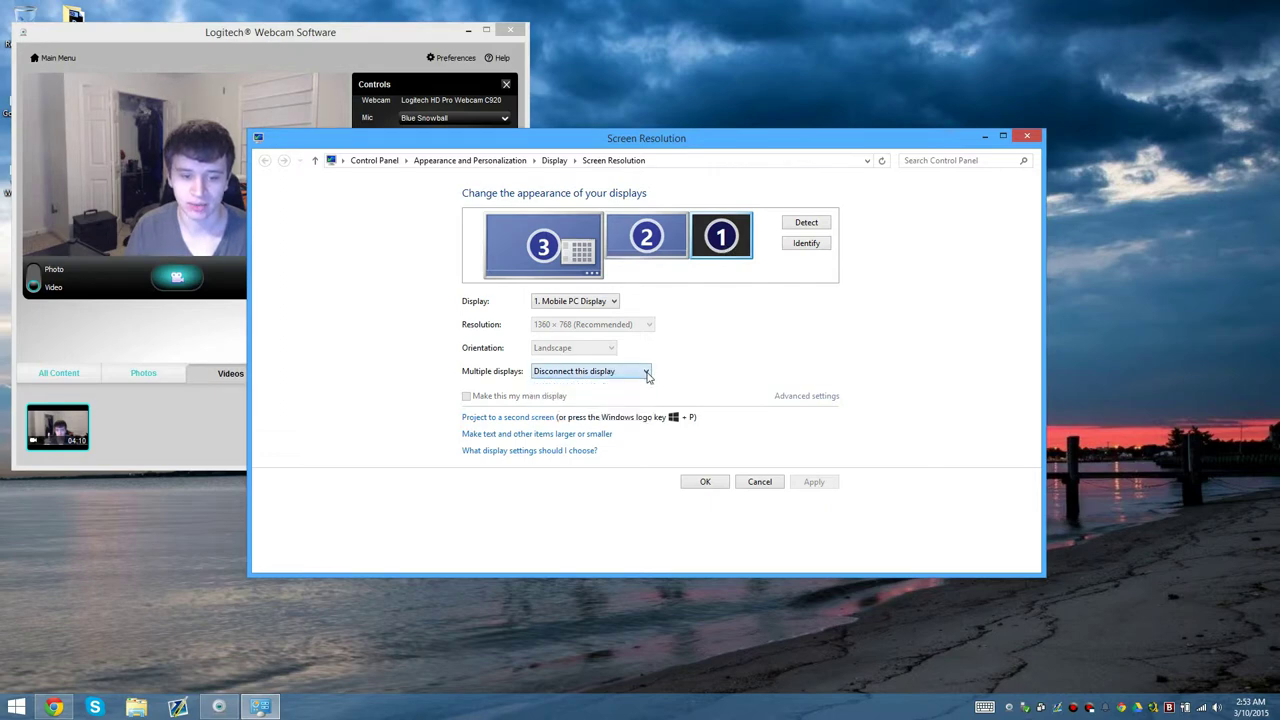
left_click(620, 372)
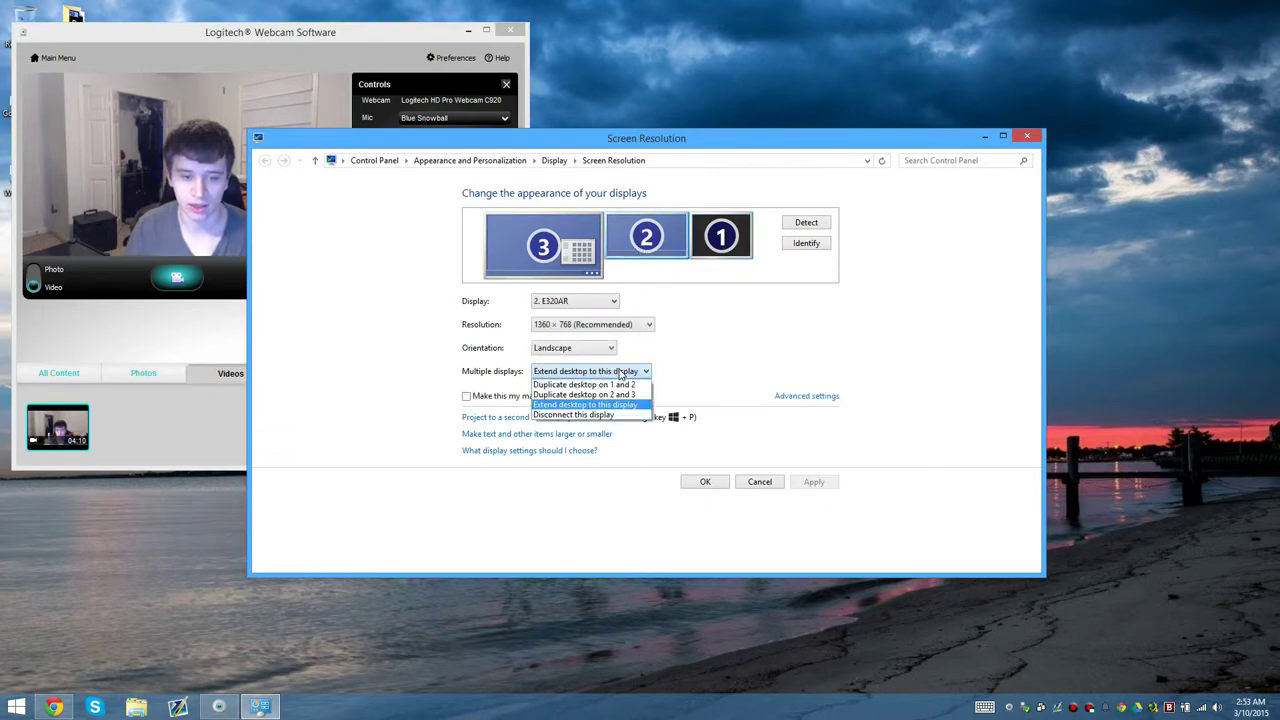
left_click(620, 372)
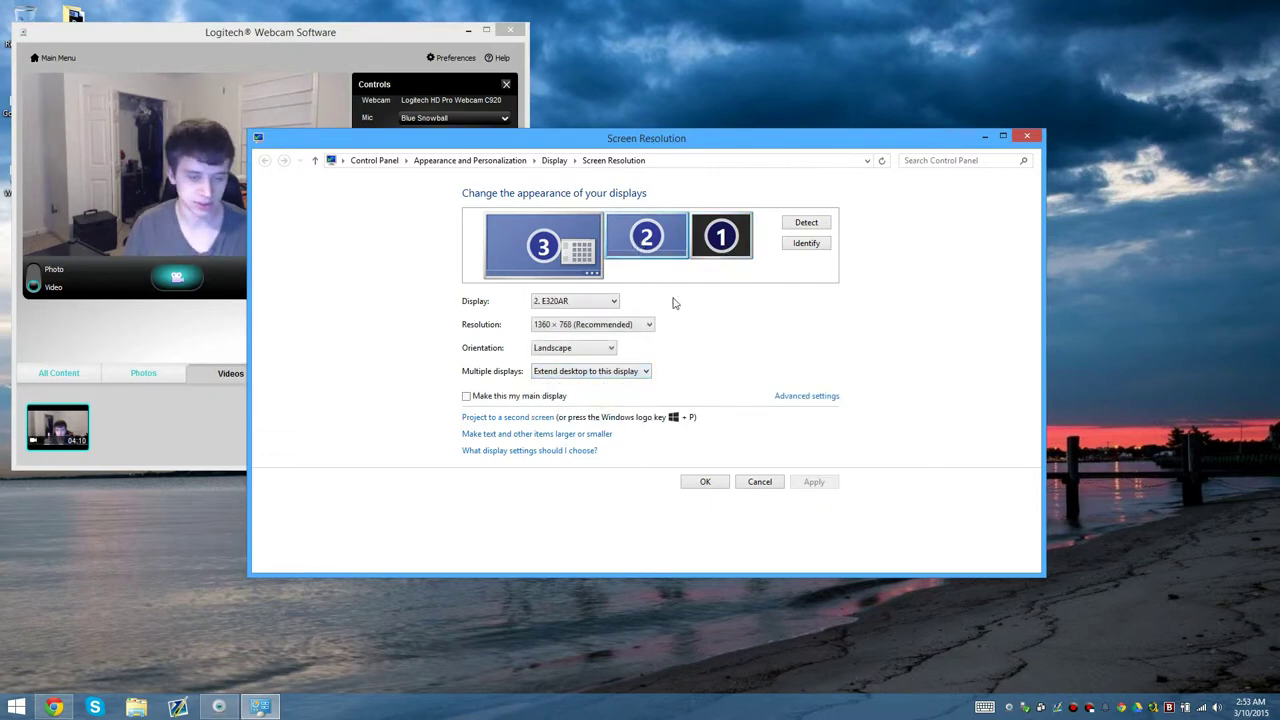
Check the resolutions available for display 3 and close the screen resolution settings.
left_click(568, 262)
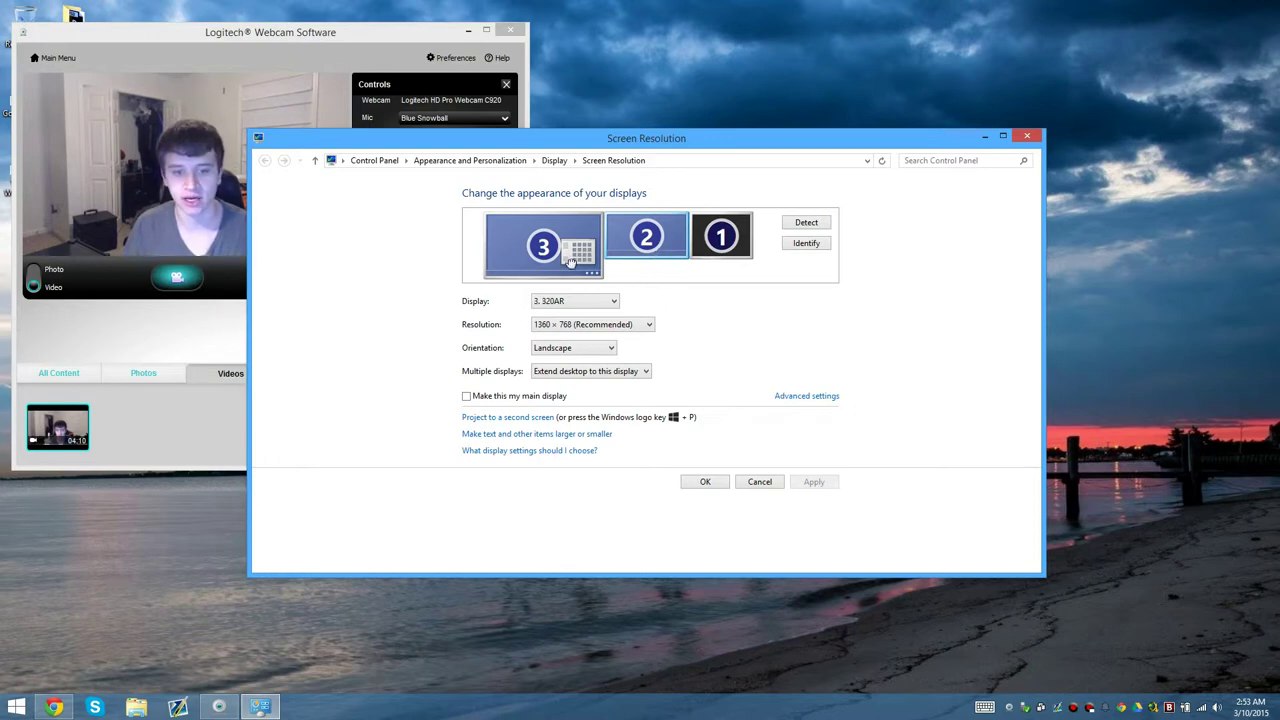
left_click(575, 326)
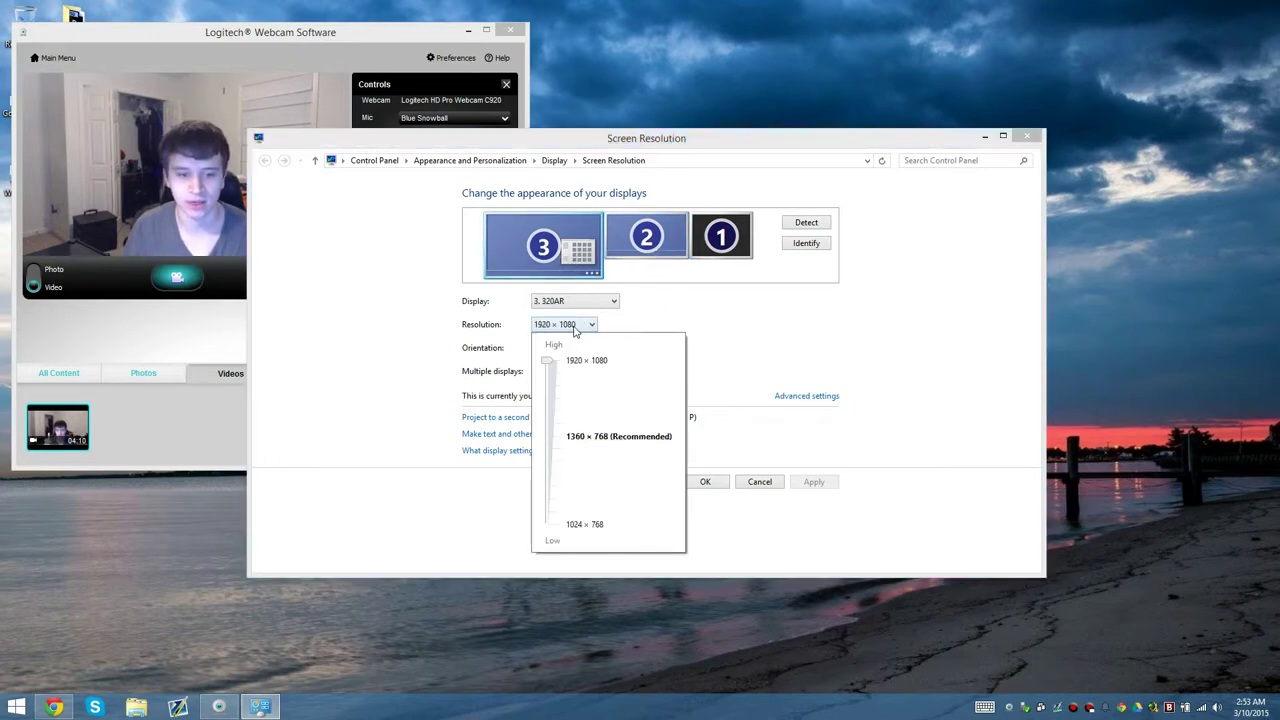
left_click(751, 332)
left_click(705, 481)
Move the webcam window towards the middle of the desktop and open display 3's advanced settings from the screen resolution settings.
left_click_drag(377, 32, 697, 72)
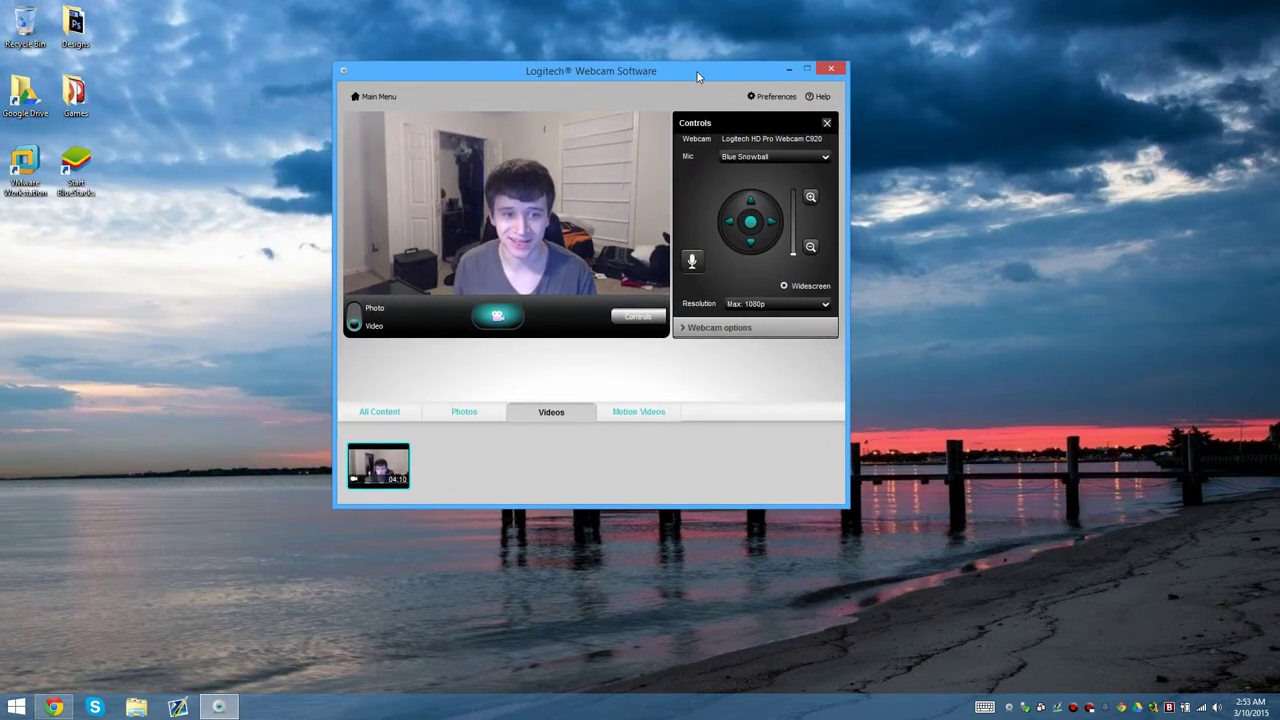
left_click(661, 43)
right_click(661, 37)
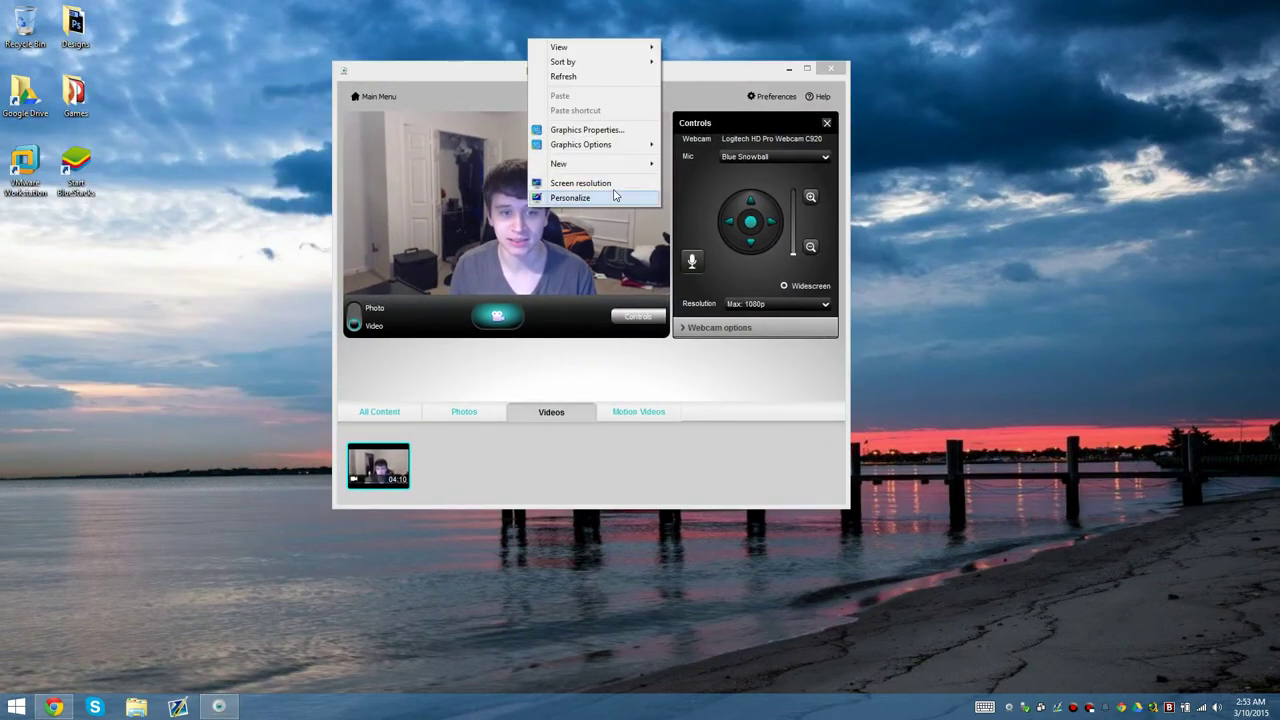
left_click(610, 190)
left_click(586, 248)
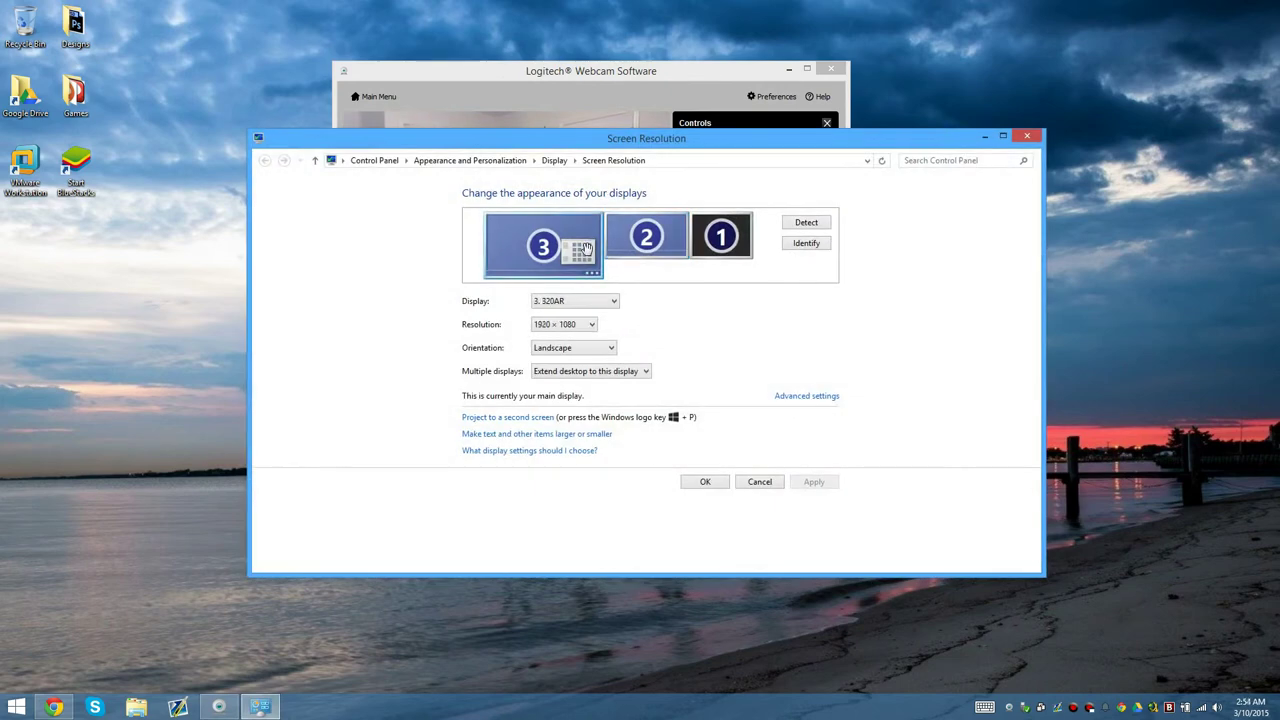
left_click(796, 400)
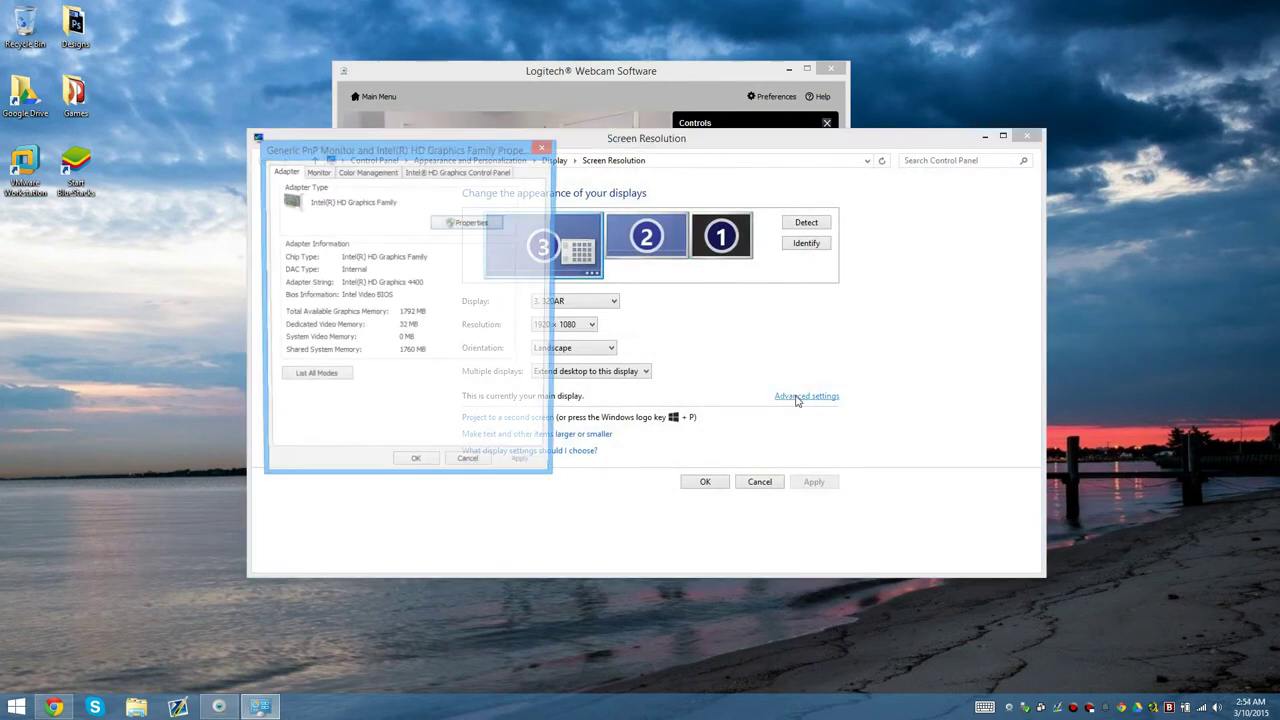
Look through the monitor, color management and Intel graphics pages of display 3's advanced properties, and close the settings.
left_click(316, 172)
left_click(352, 172)
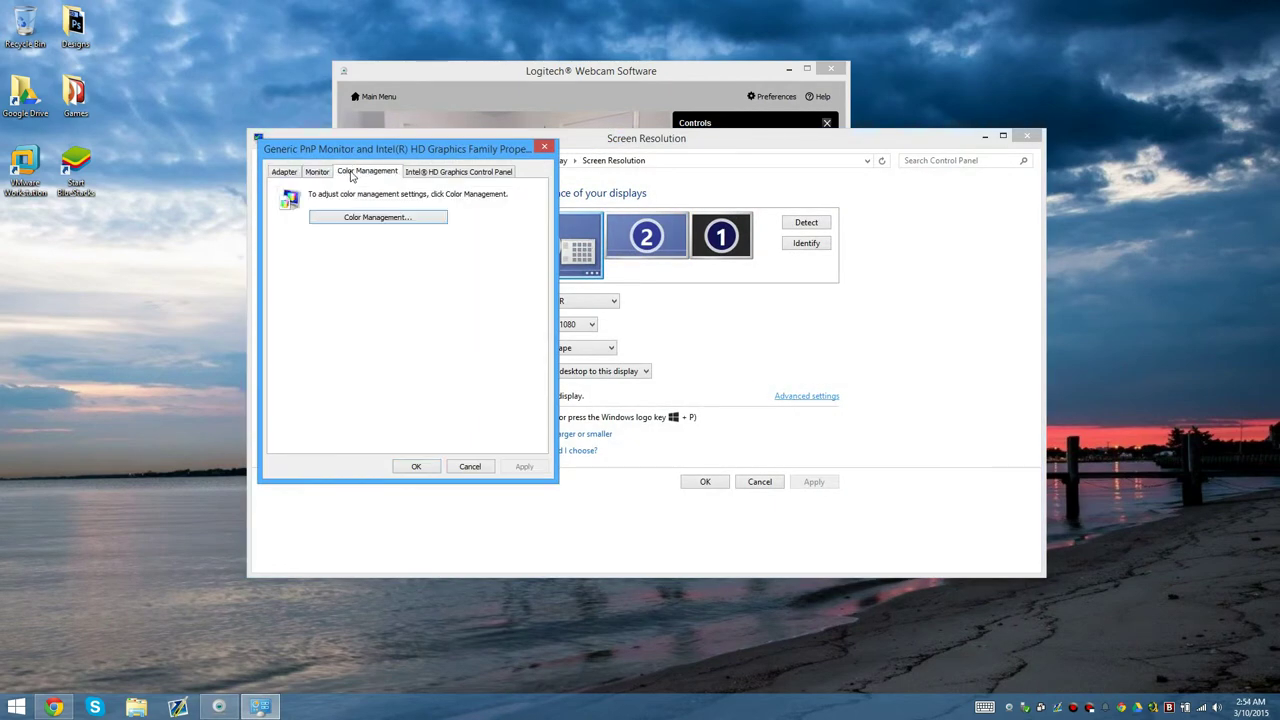
left_click(419, 172)
left_click(362, 172)
left_click(395, 217)
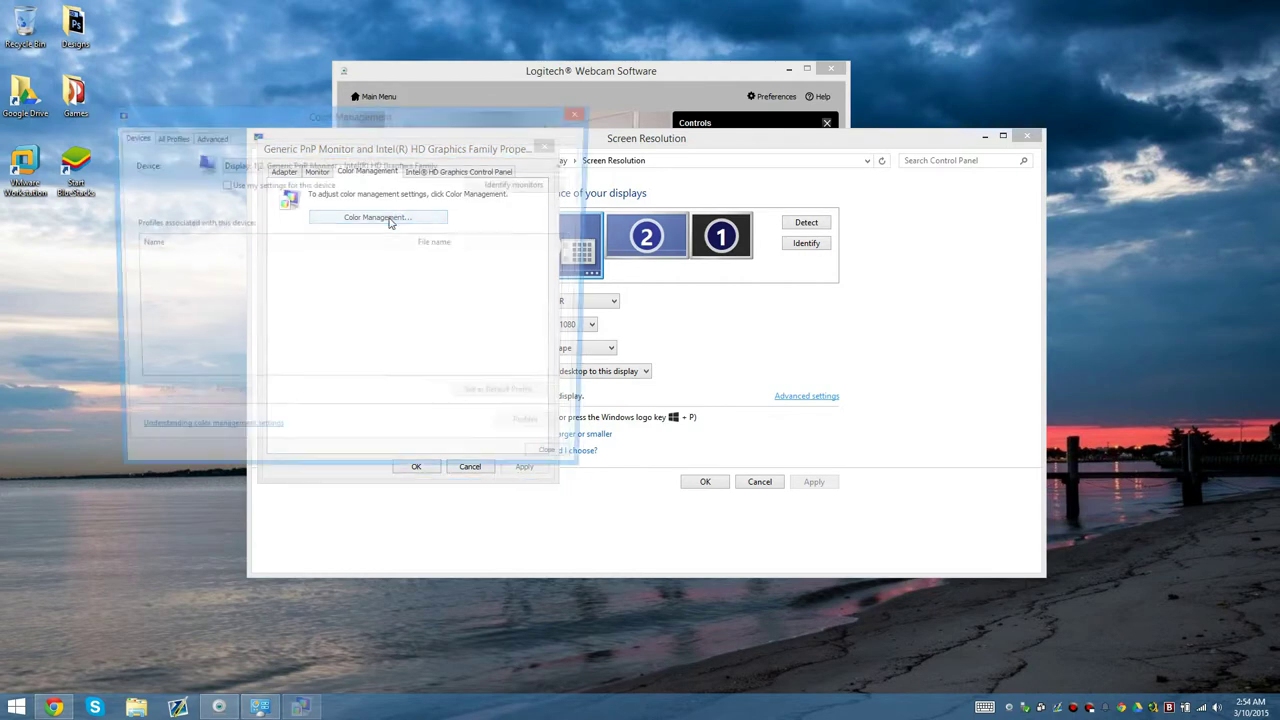
left_click(561, 467)
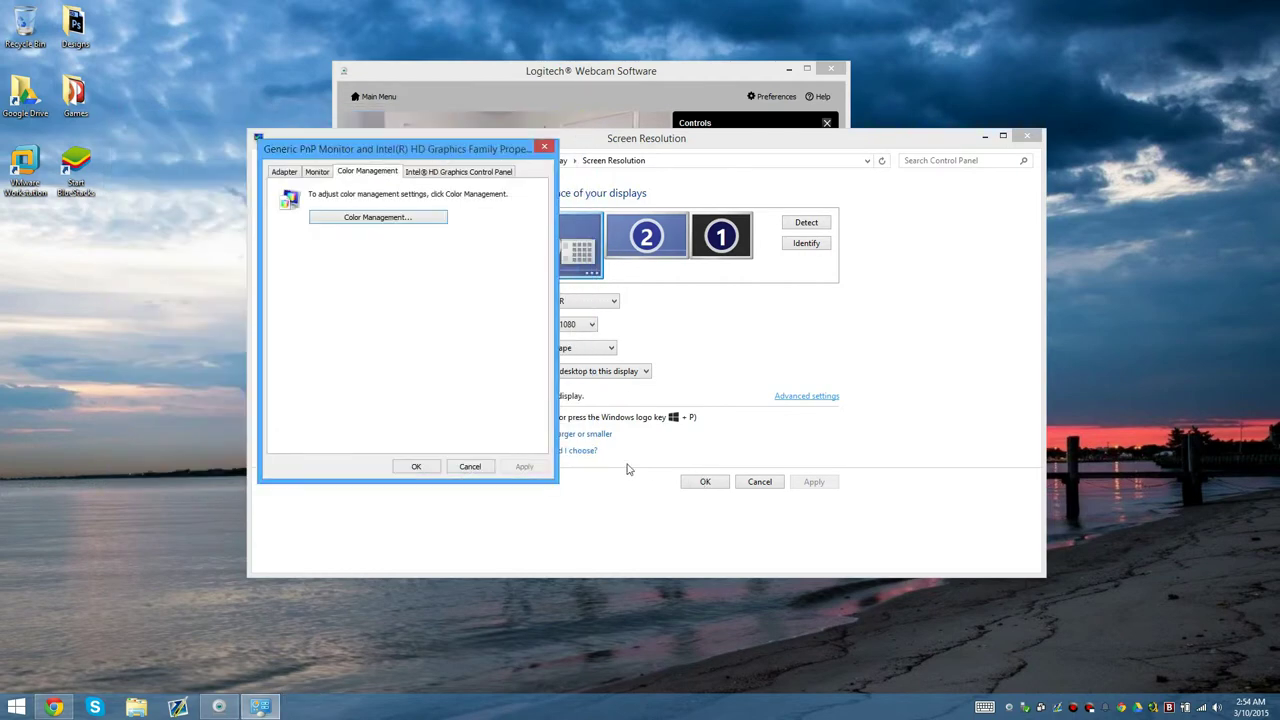
left_click(418, 464)
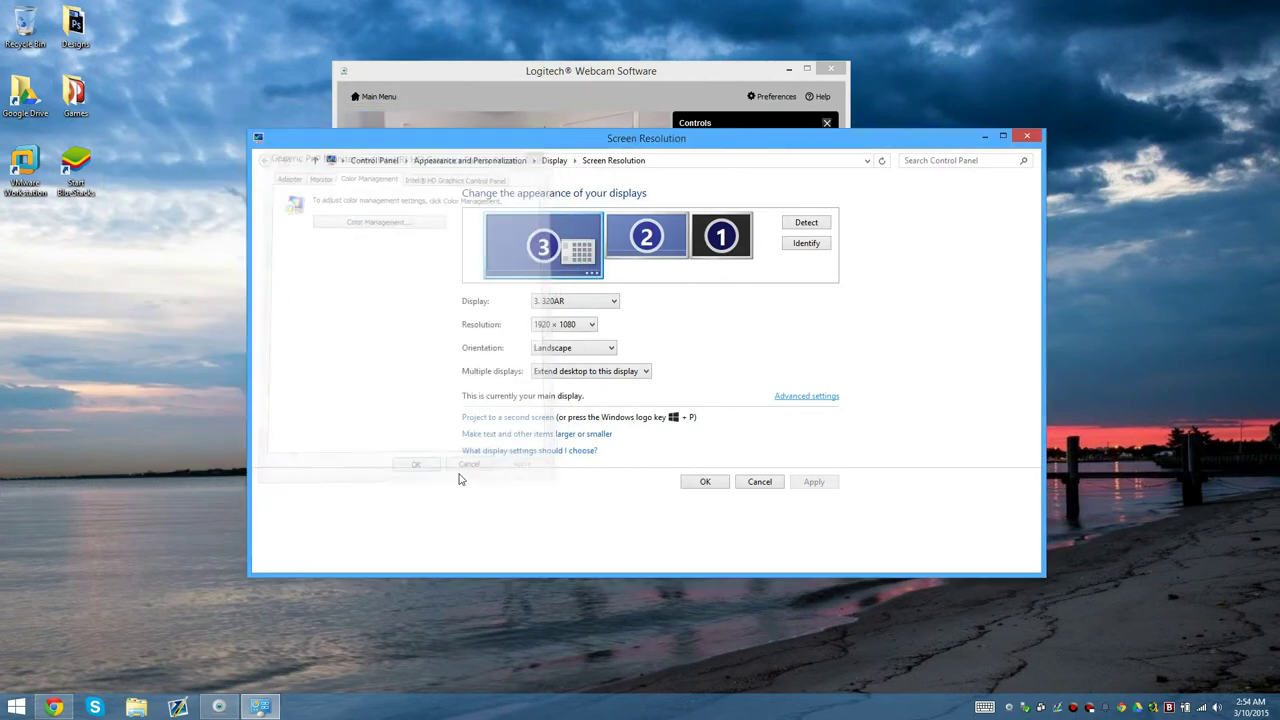
left_click(705, 481)
Open the display settings of the Intel HD Graphics Control Panel.
right_click(217, 257)
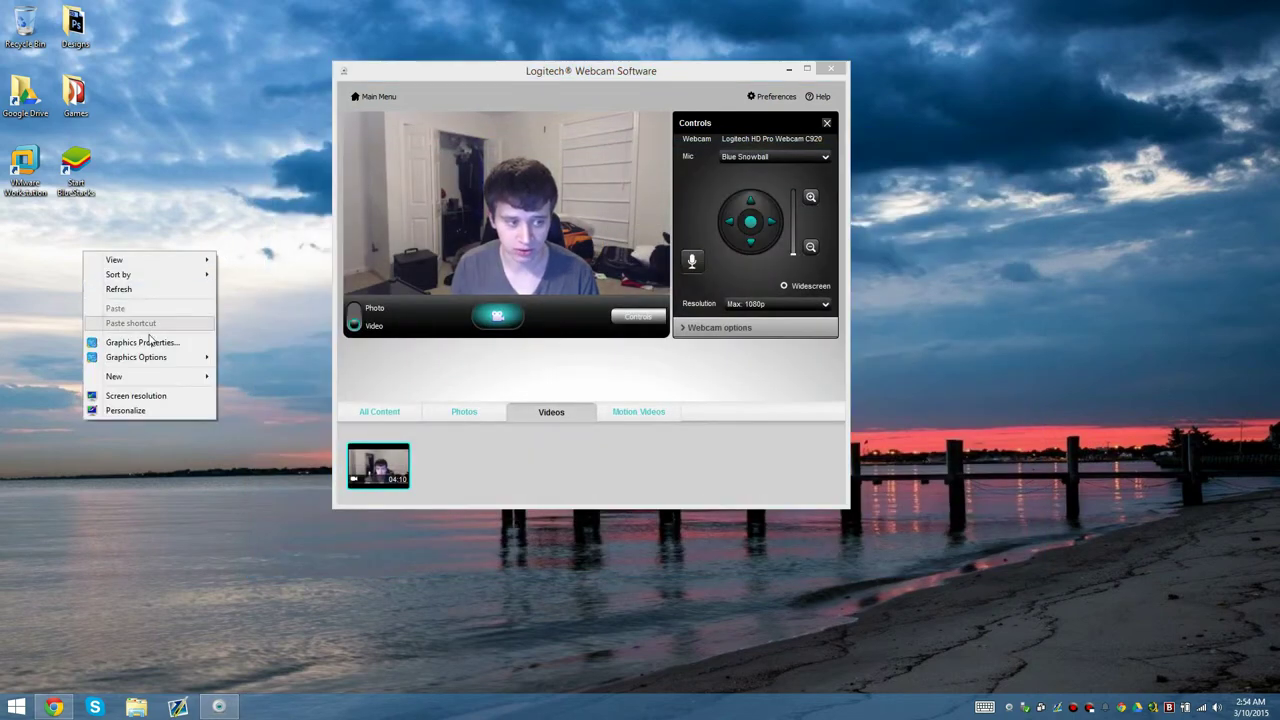
left_click(190, 343)
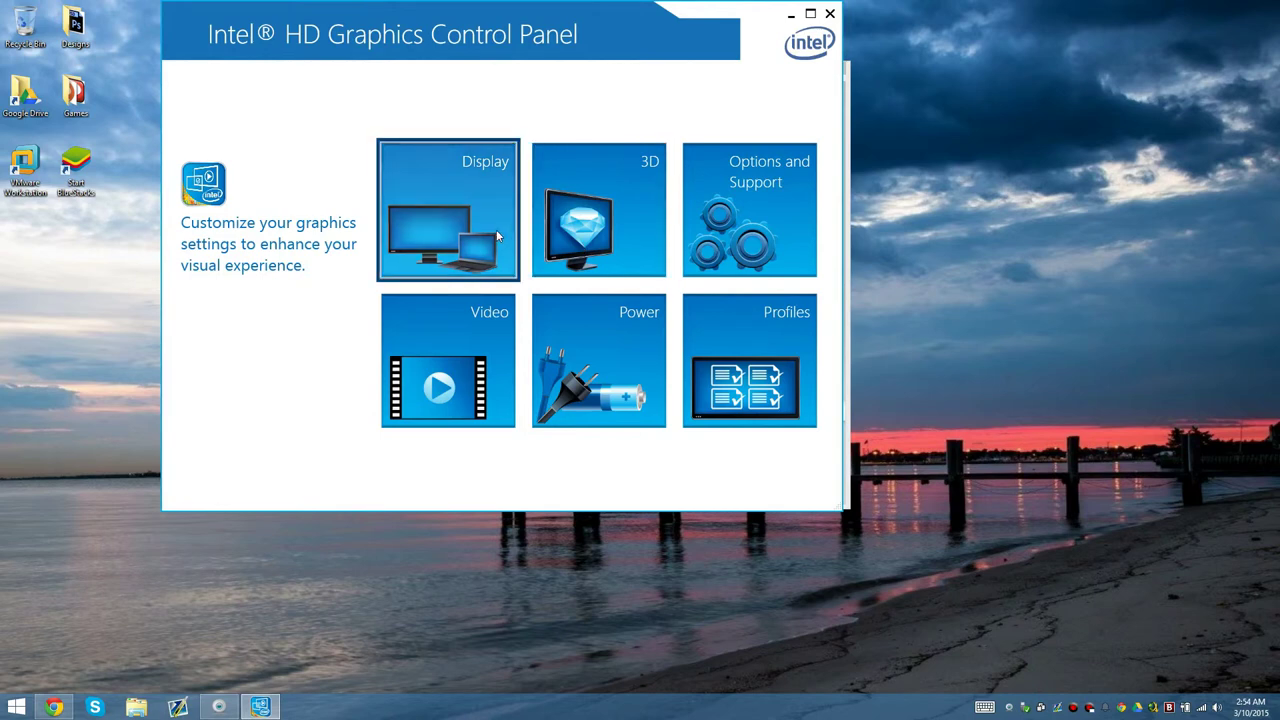
left_click(496, 229)
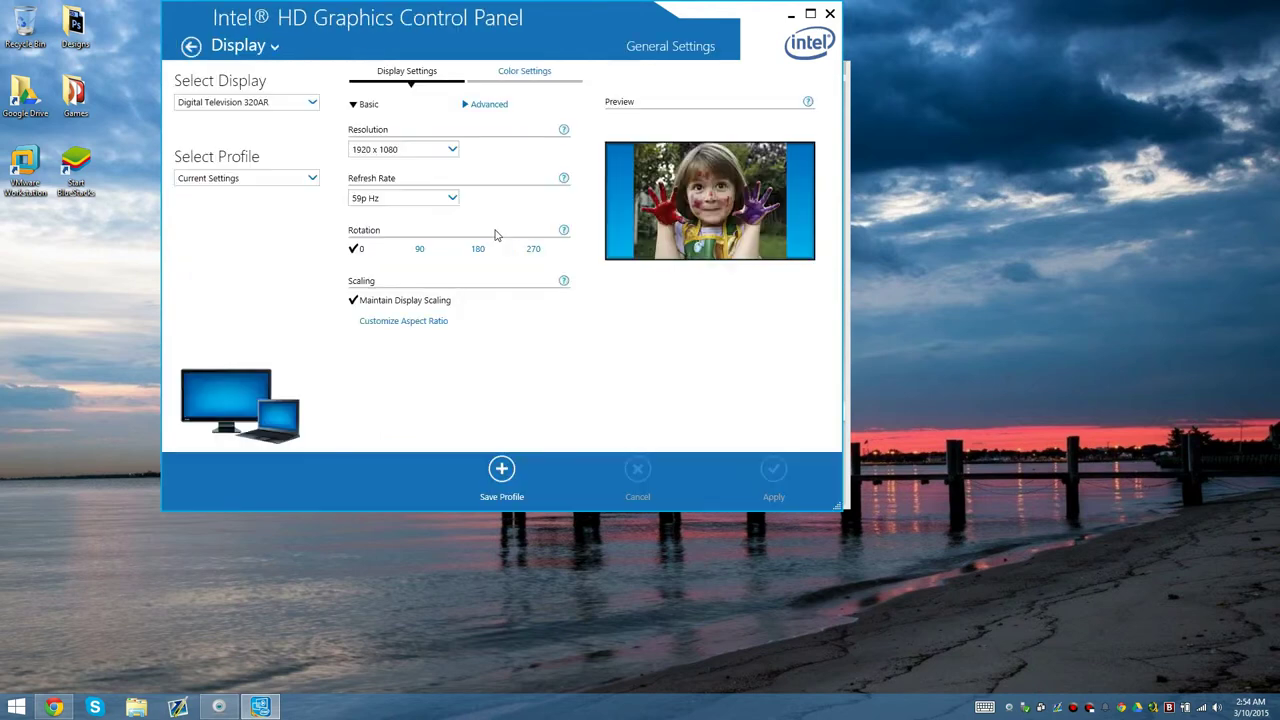
Compare the settings of Digital Display E320AR with Digital Television 320AR, ending on Digital Television 320AR.
left_click(288, 103)
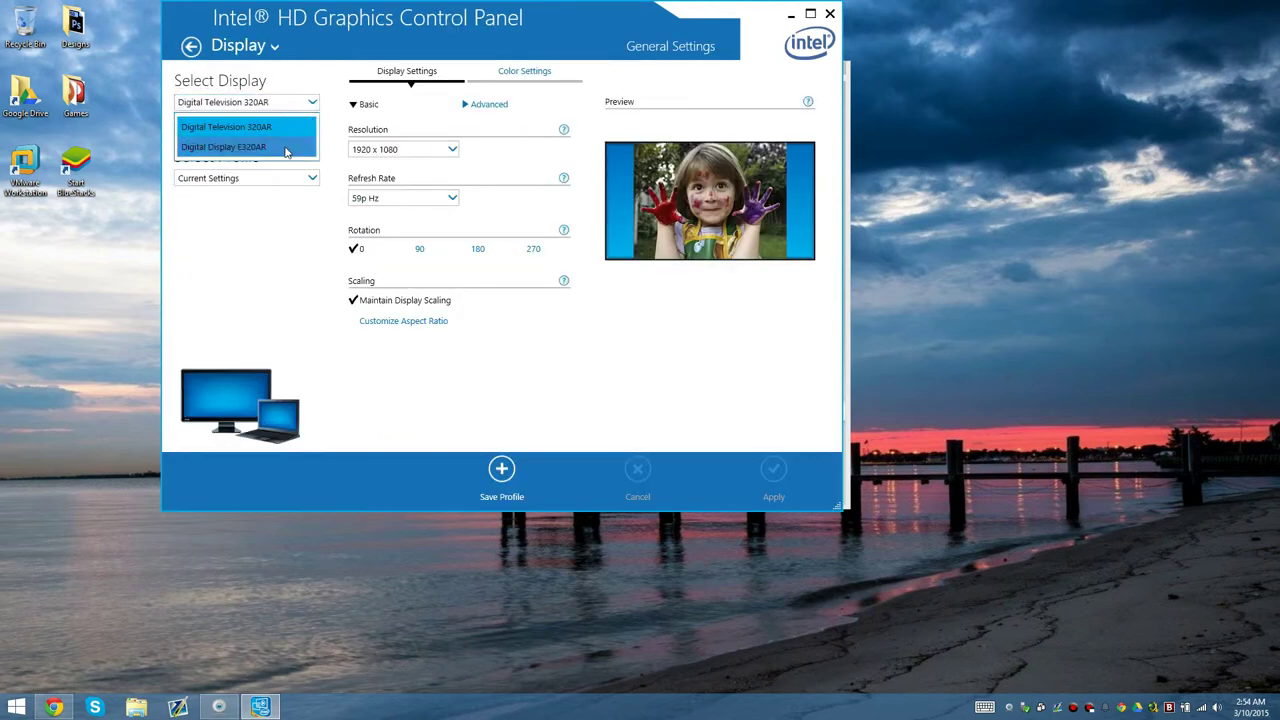
left_click(286, 148)
left_click(305, 103)
left_click(296, 128)
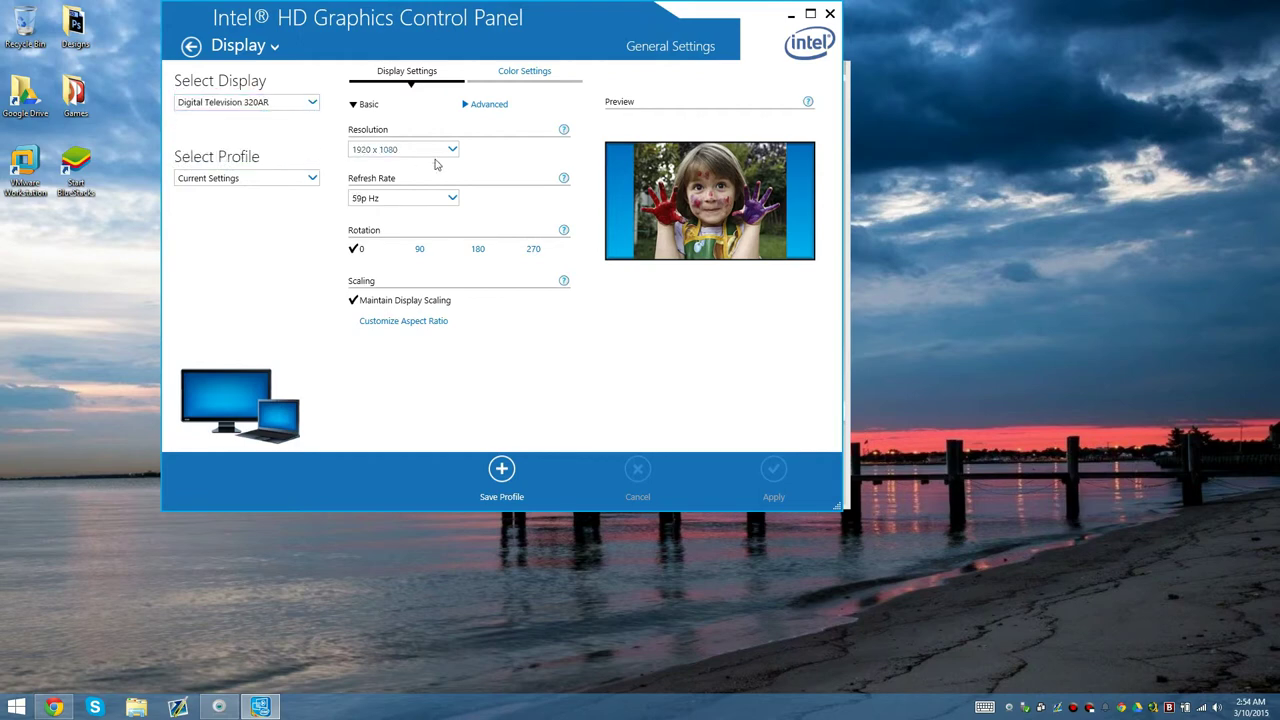
left_click(300, 103)
left_click(277, 146)
left_click(292, 106)
left_click(286, 128)
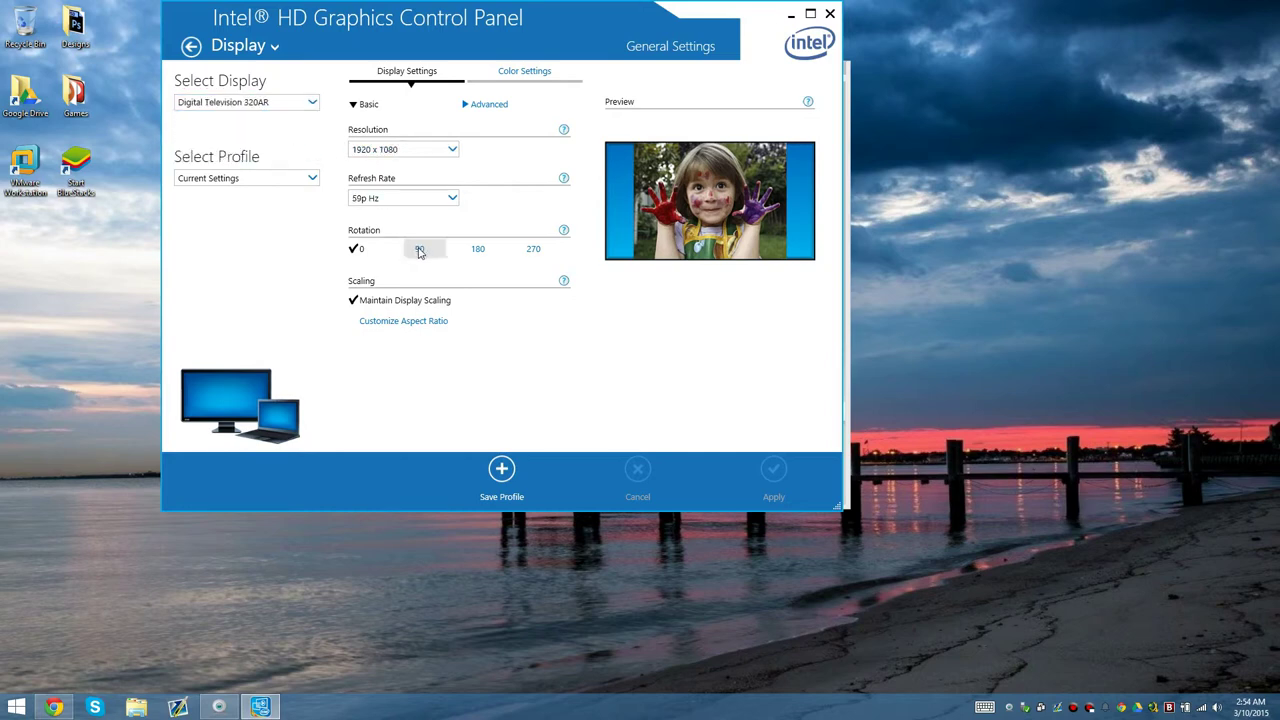
Set the Digital Television 320AR refresh rate to 60p Hz, apply and keep the change, and close the graphics control panel.
left_click(407, 203)
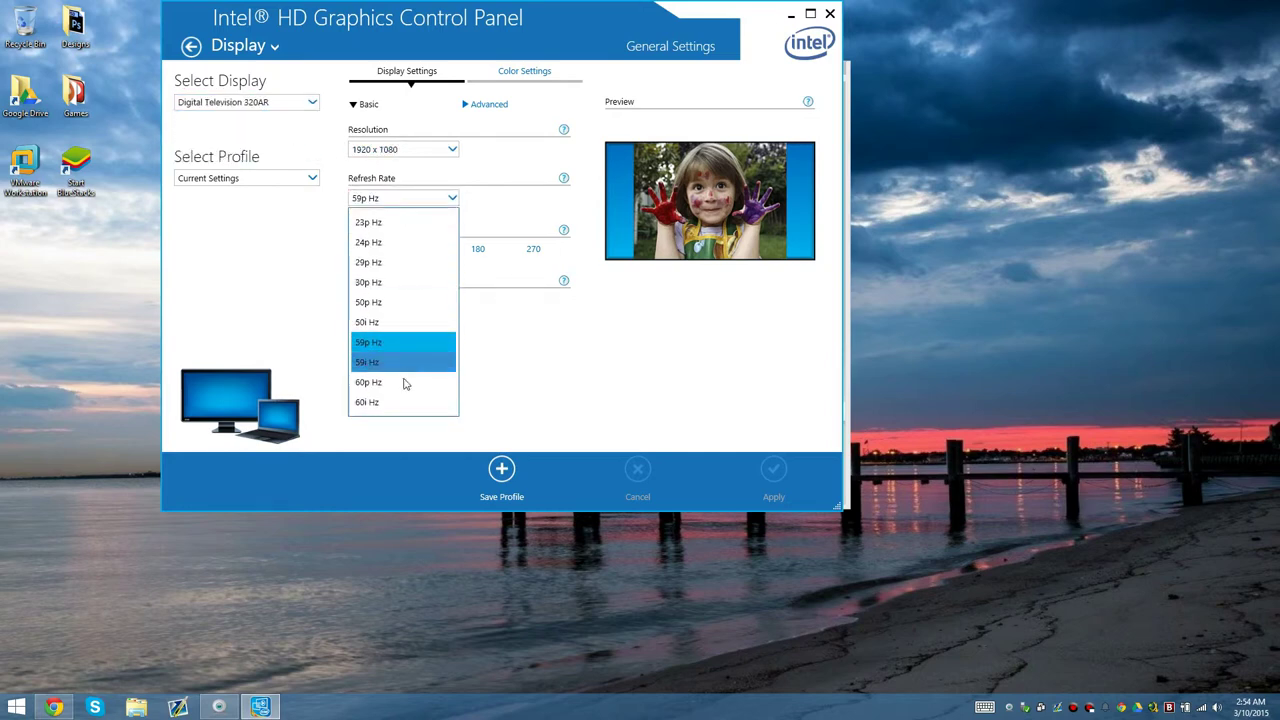
left_click(404, 387)
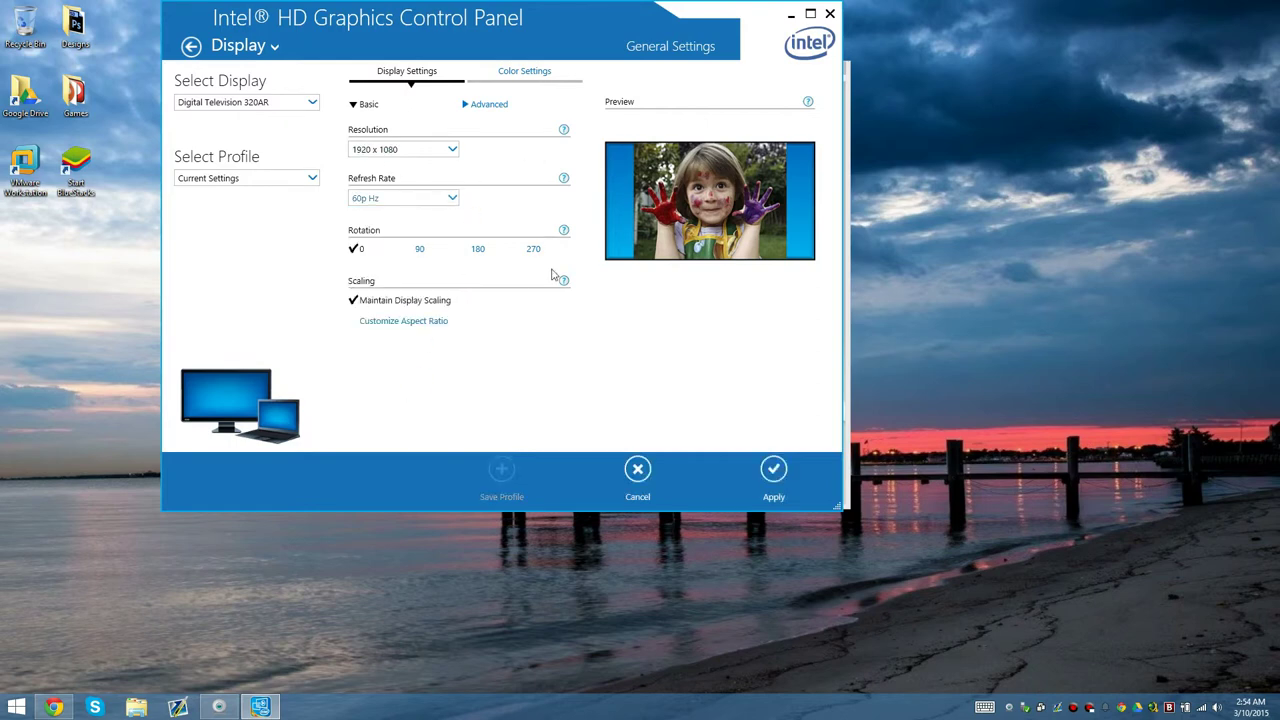
left_click(774, 475)
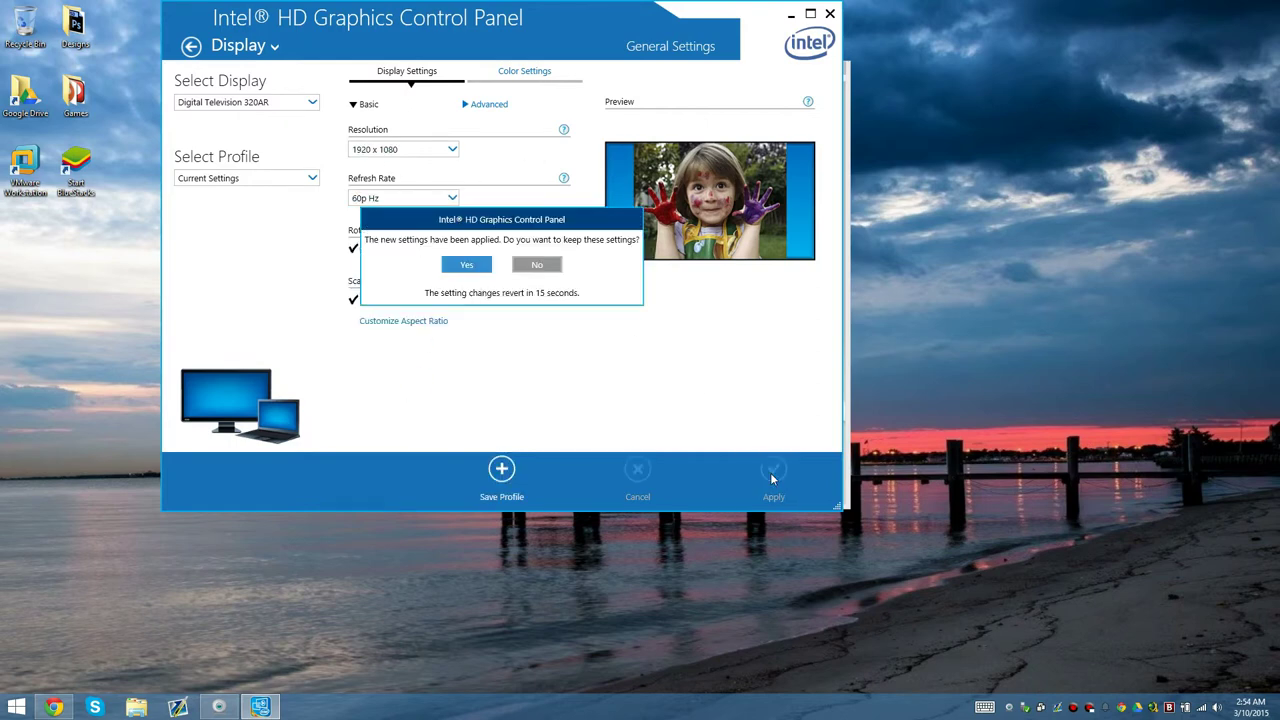
left_click(474, 267)
left_click(829, 13)
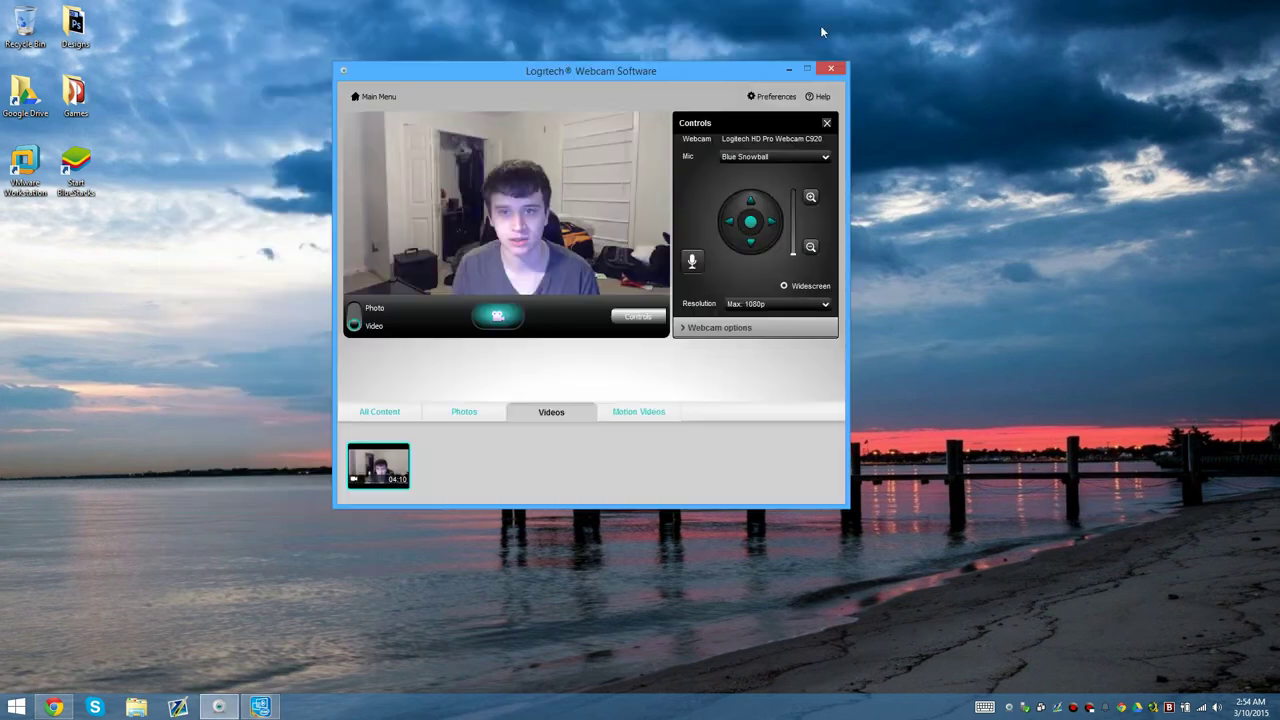
Reposition the webcam window slightly lower near the middle of the desktop.
left_click_drag(657, 78, 605, 108)
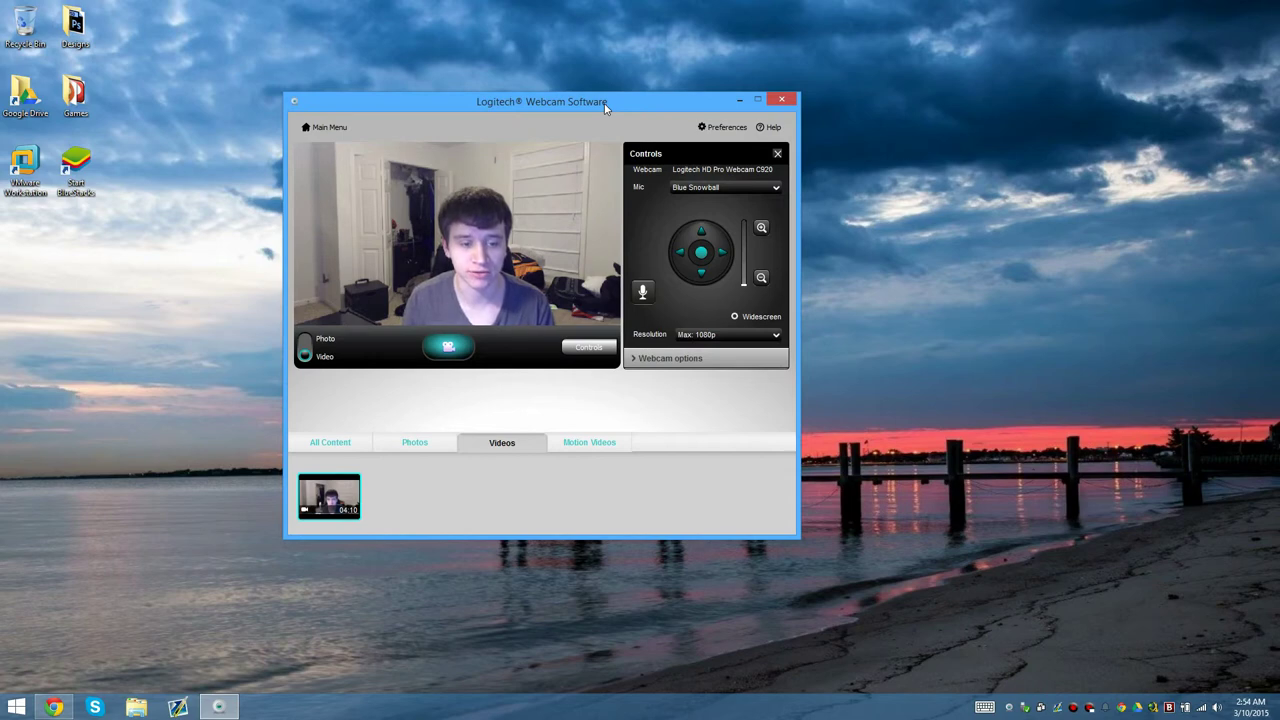
left_click_drag(605, 108, 641, 109)
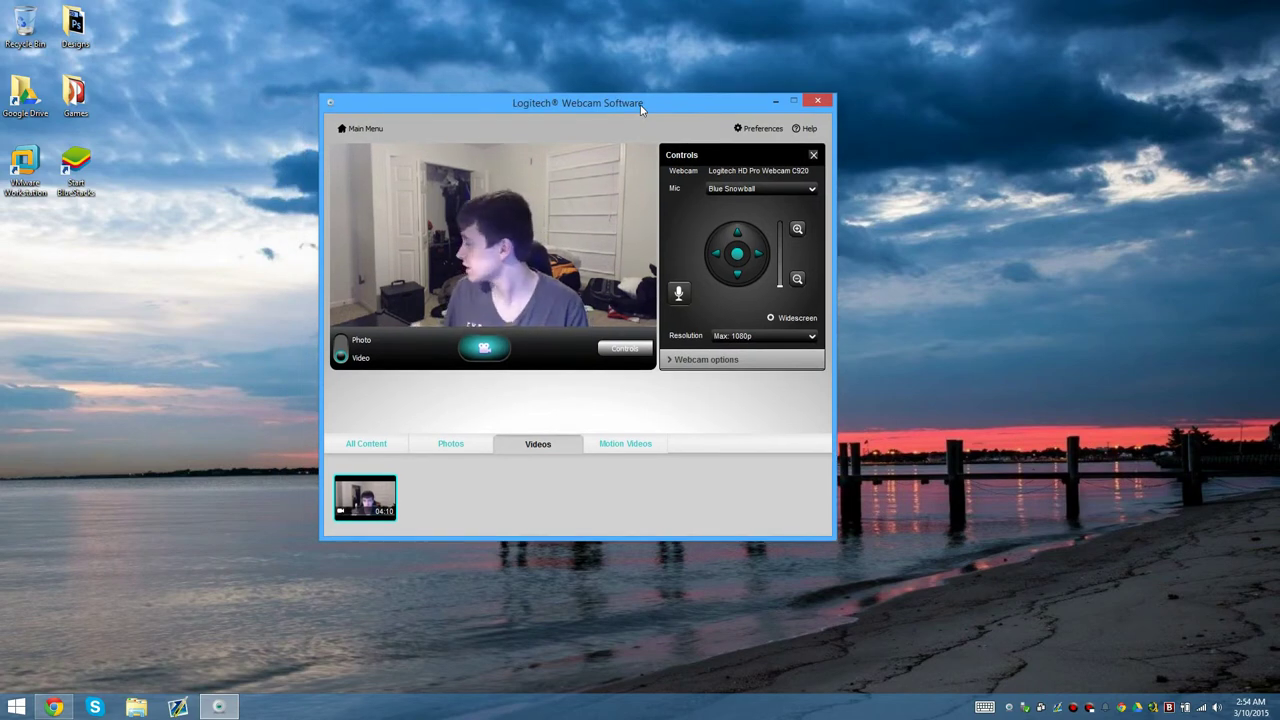